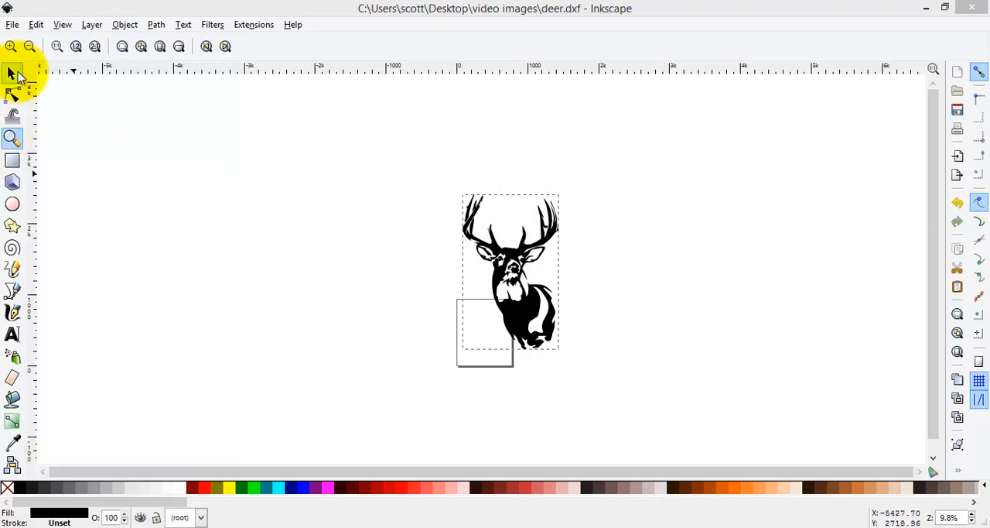
# Step: Move the deer artwork by about -480 px horizontally and -440 px vertically so it lies over the page
pyautogui.click(12, 74)
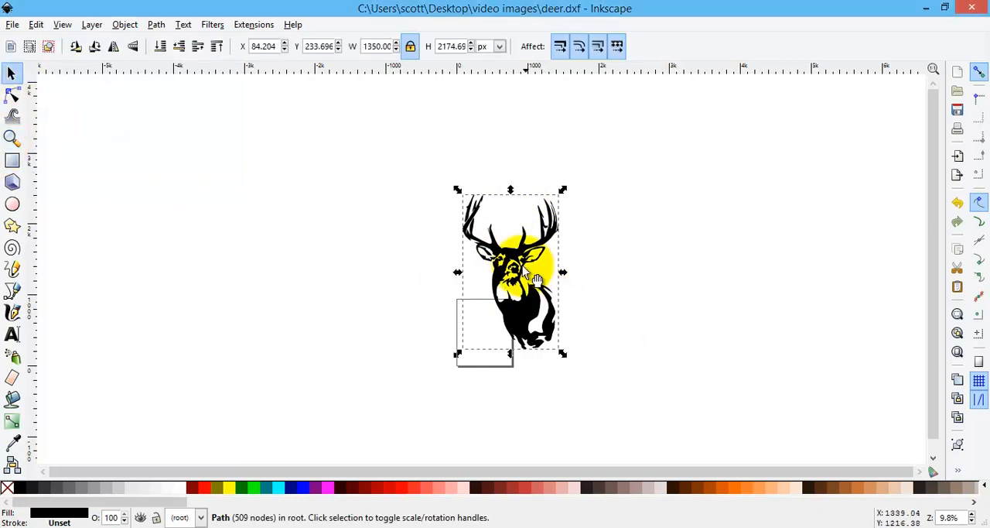
pyautogui.moveTo(531, 272); pyautogui.dragTo(496, 309)
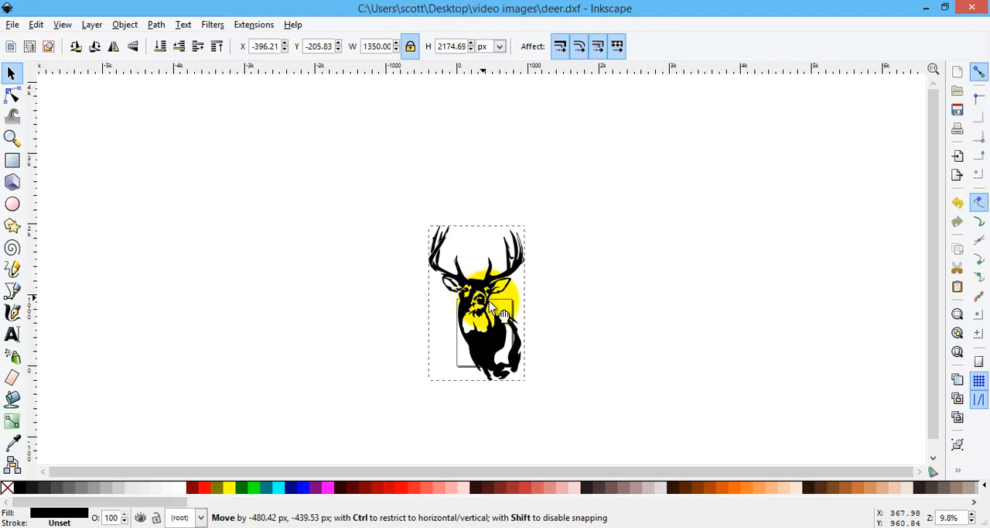
pyautogui.moveTo(495, 309); pyautogui.dragTo(489, 314)
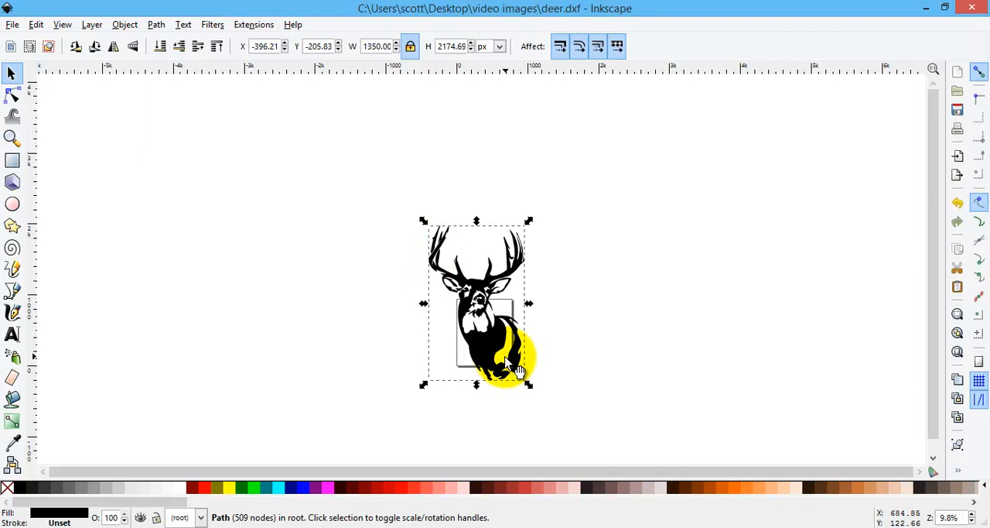
# Step: Draw an open practice path between the antlers with the Bezier tool, using two straight segments followed by one curved segment
pyautogui.click(12, 138)
pyautogui.click(476, 318)
pyautogui.click(476, 319)
pyautogui.click(478, 319)
pyautogui.click(480, 318)
pyautogui.click(481, 317)
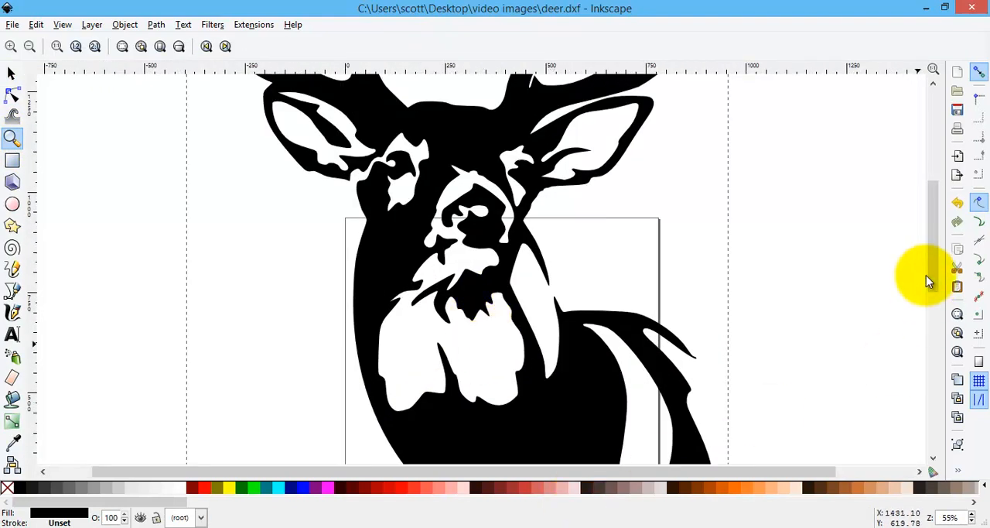
pyautogui.moveTo(933, 280); pyautogui.dragTo(939, 195)
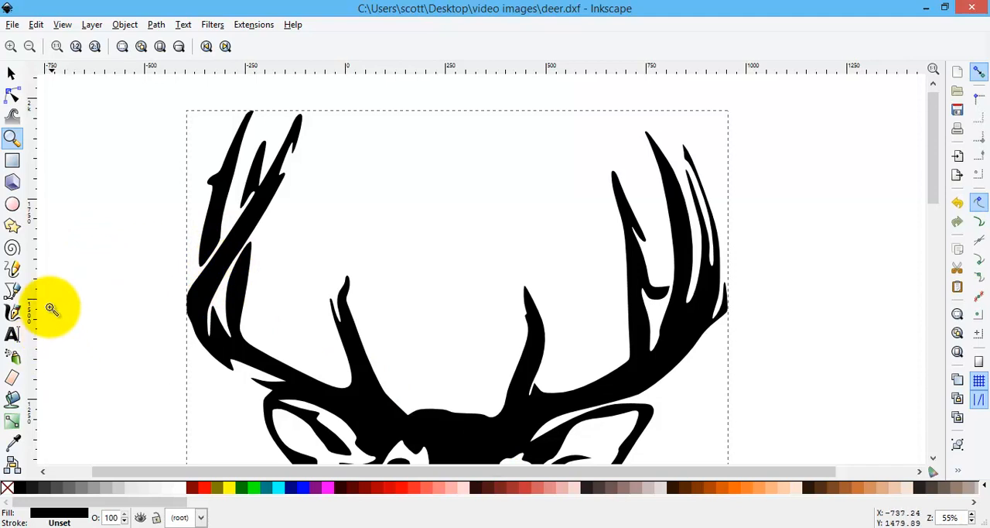
pyautogui.click(12, 291)
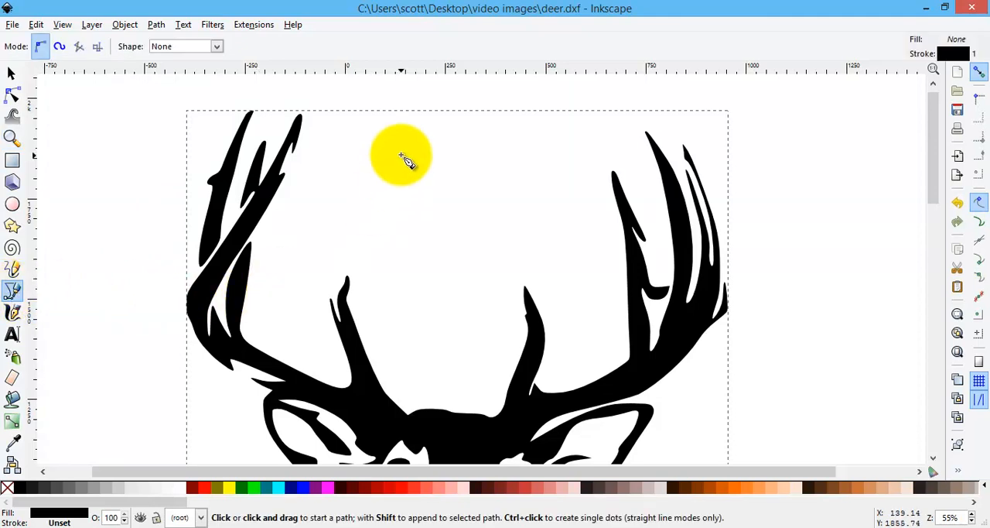
pyautogui.click(352, 160)
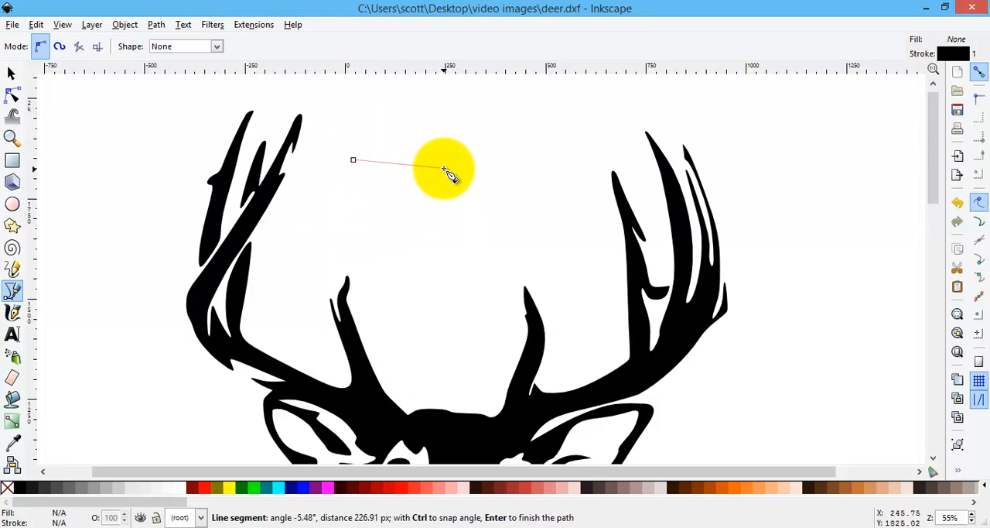
pyautogui.click(444, 169)
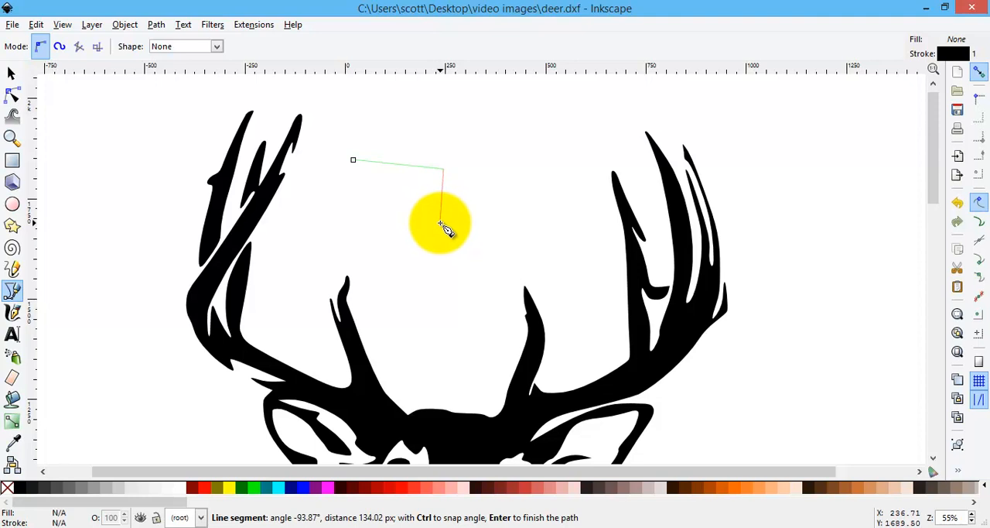
pyautogui.click(441, 223)
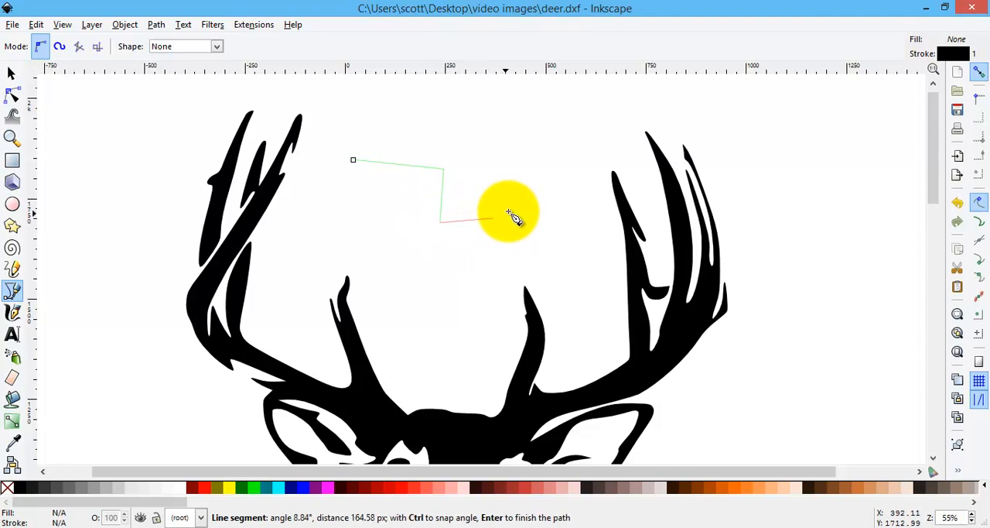
pyautogui.moveTo(519, 201); pyautogui.dragTo(524, 160)
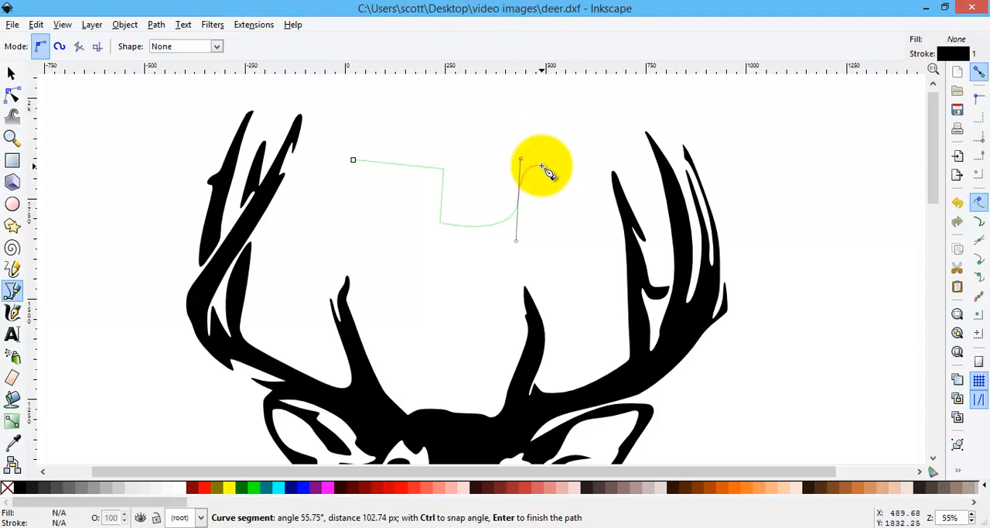
pyautogui.press('Return')
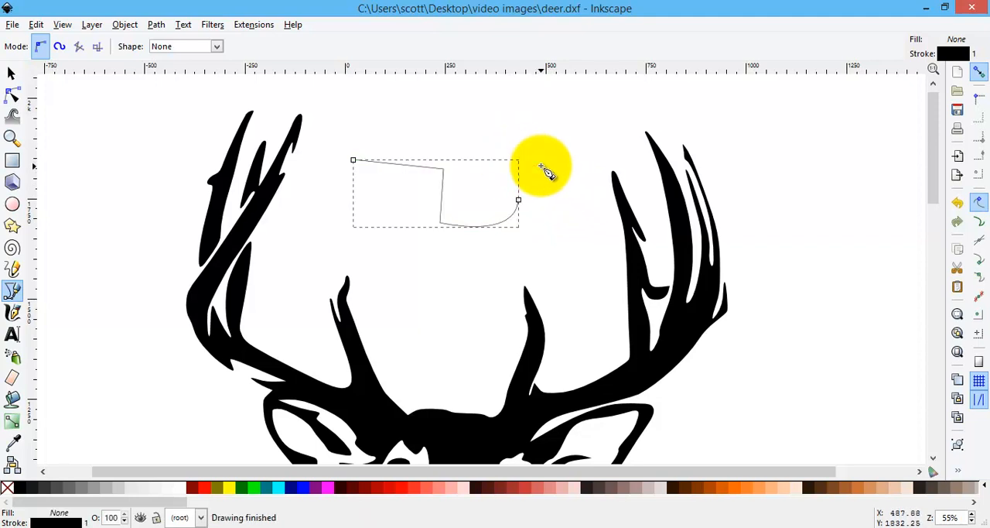
# Step: Extend the practice path from its curved end with one straight segment, making it about 483 by 180 px
pyautogui.click(518, 201)
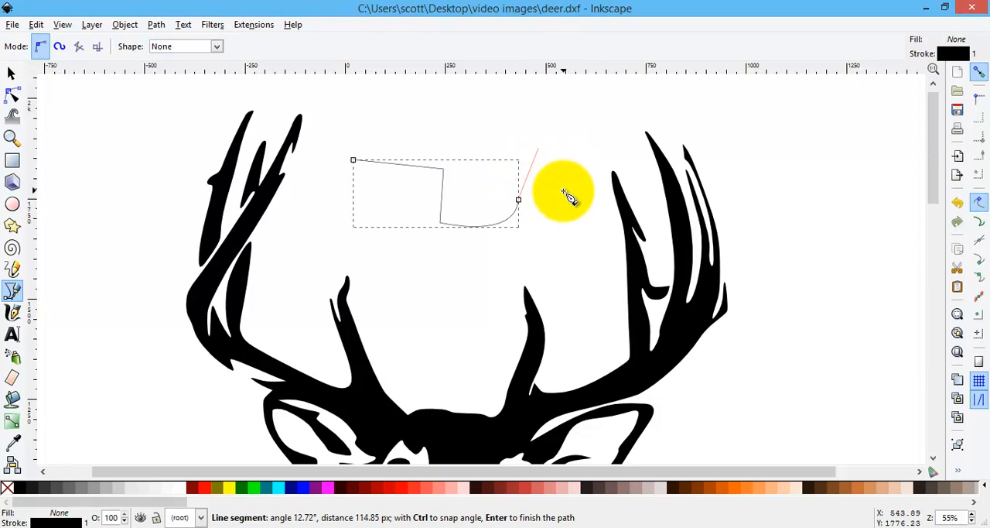
pyautogui.click(546, 230)
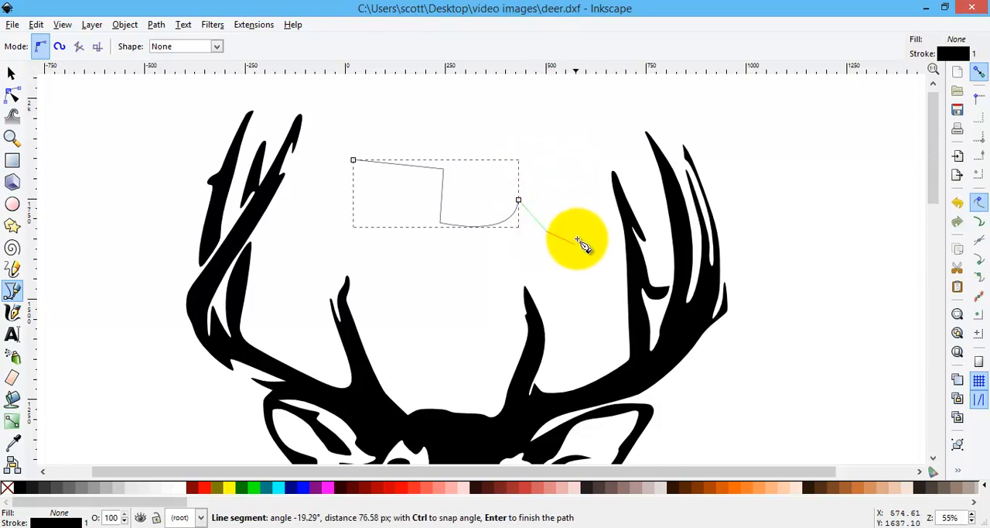
pyautogui.press('Return')
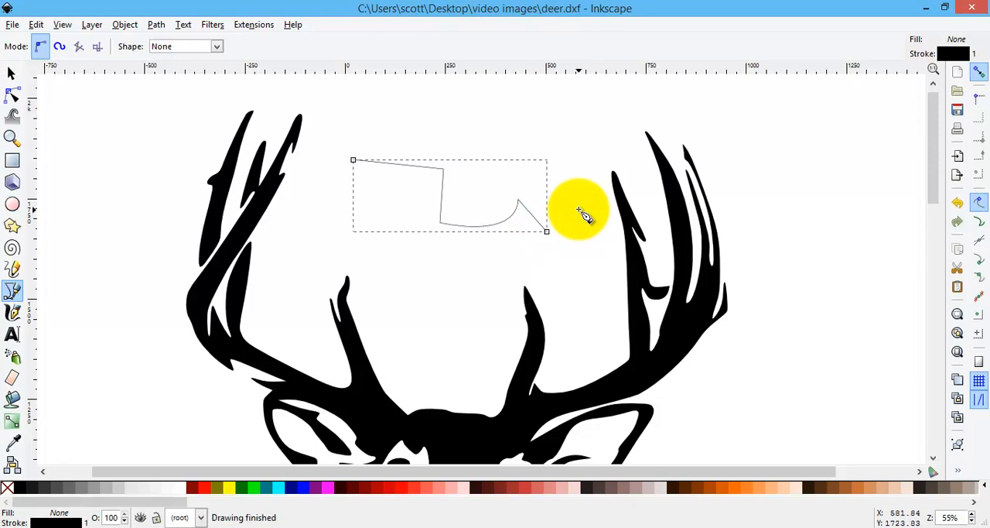
# Step: Cut the practice path from the drawing
pyautogui.click(11, 73)
pyautogui.rightClick(408, 192)
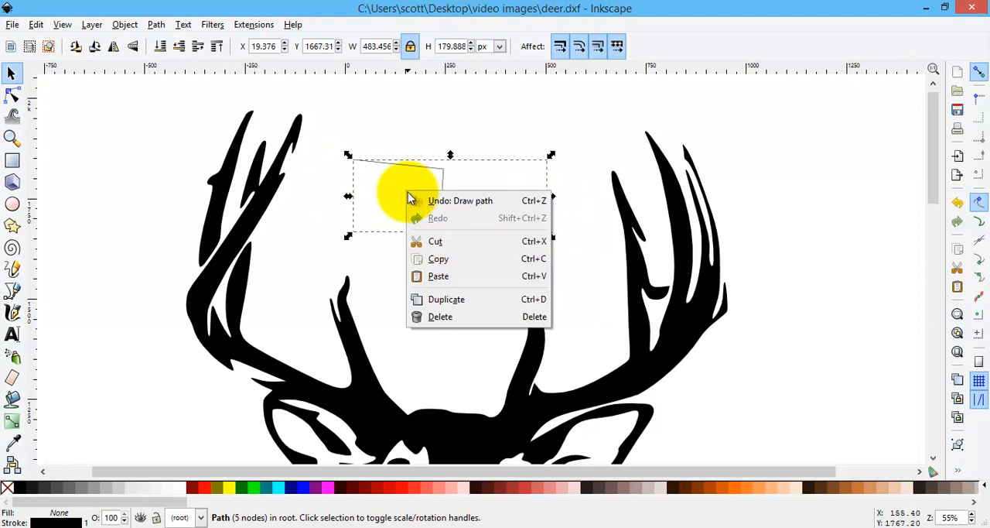
pyautogui.click(449, 241)
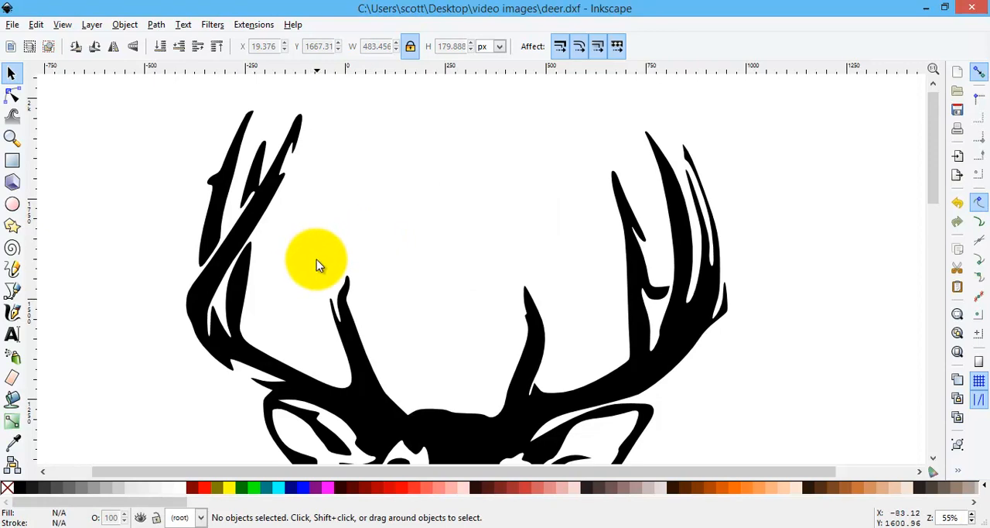
# Step: Draw a closed four-node Bezier shape, about 72 by 152 px, bridging the gap between the left antler's outer tine and main beam
pyautogui.click(12, 292)
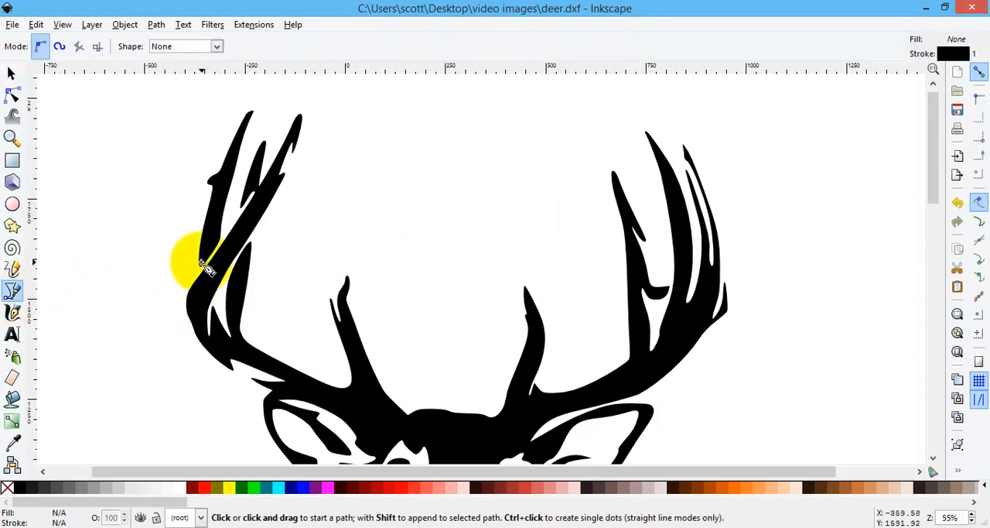
pyautogui.click(12, 138)
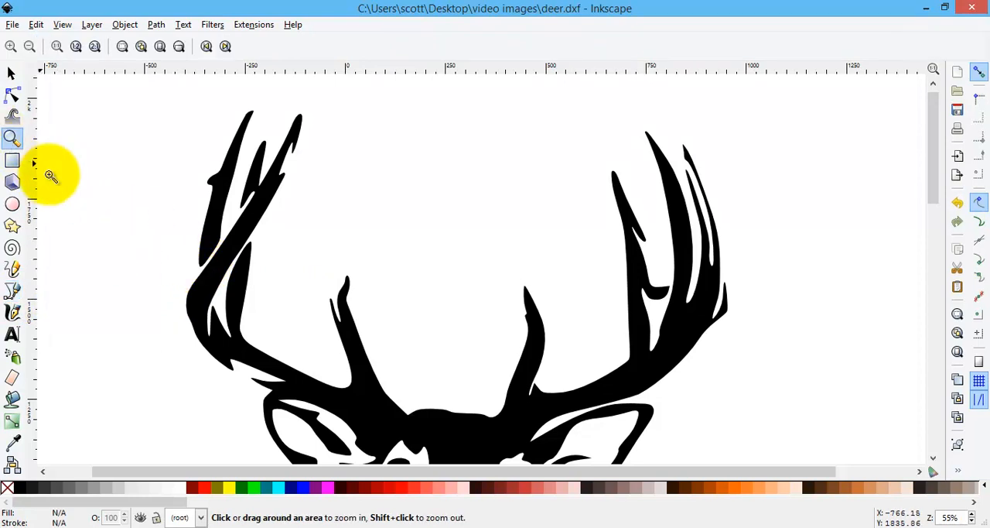
pyautogui.click(201, 268)
pyautogui.click(189, 266)
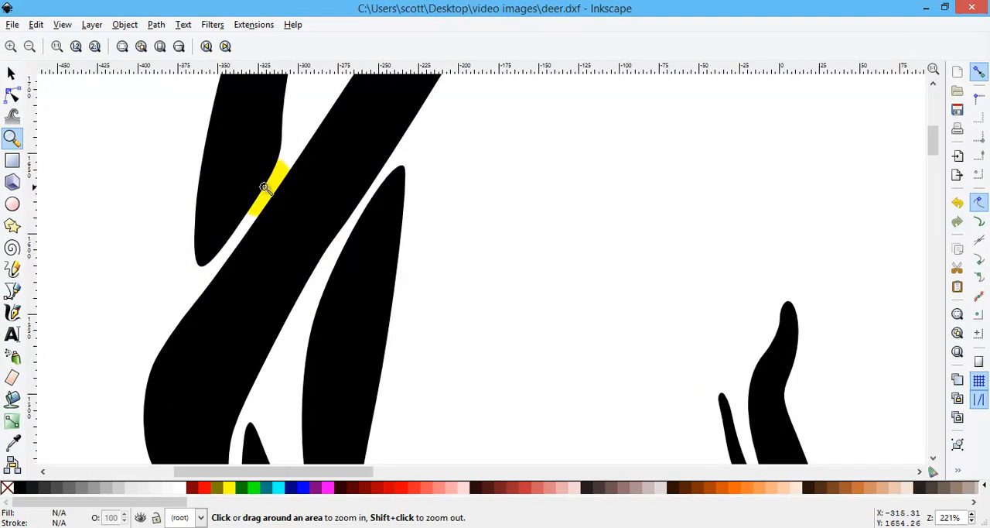
pyautogui.click(12, 291)
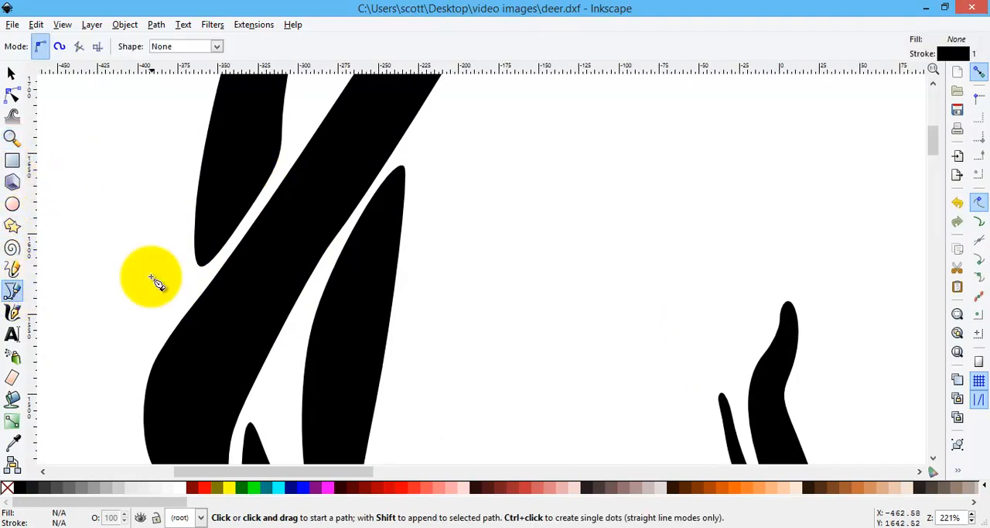
pyautogui.click(199, 231)
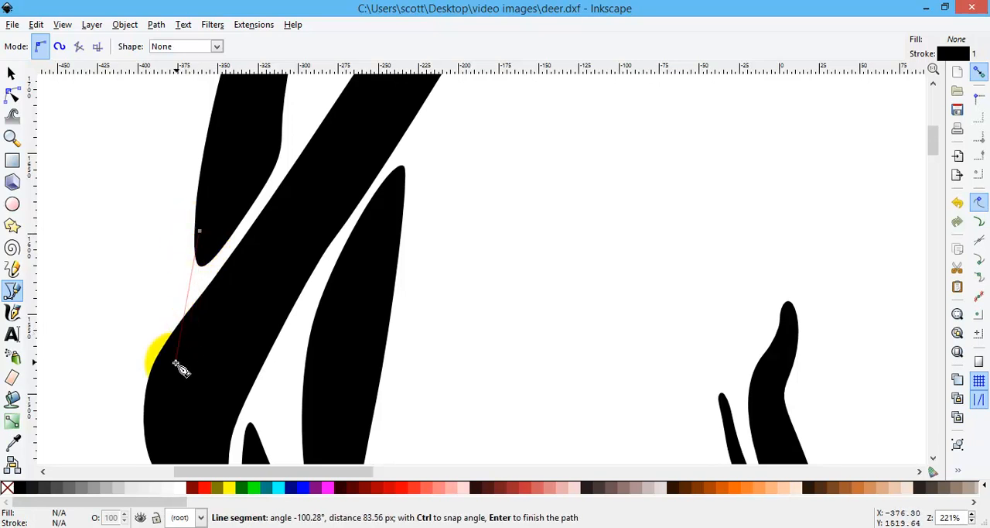
pyautogui.moveTo(166, 376); pyautogui.dragTo(155, 409)
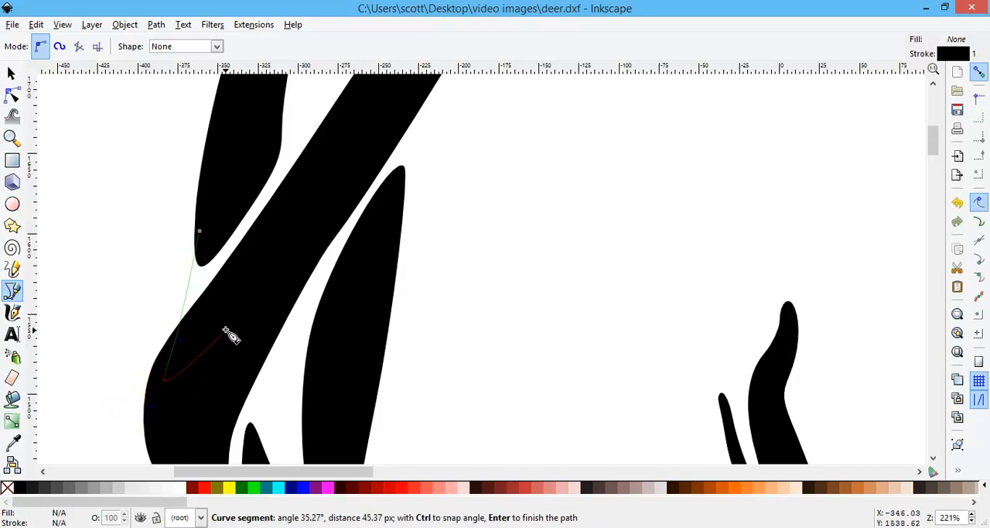
pyautogui.click(242, 313)
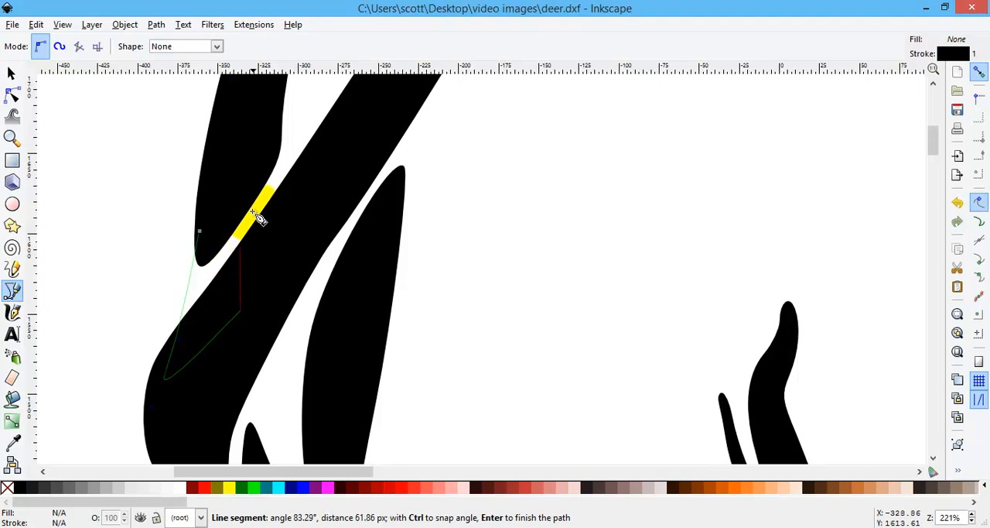
pyautogui.click(280, 140)
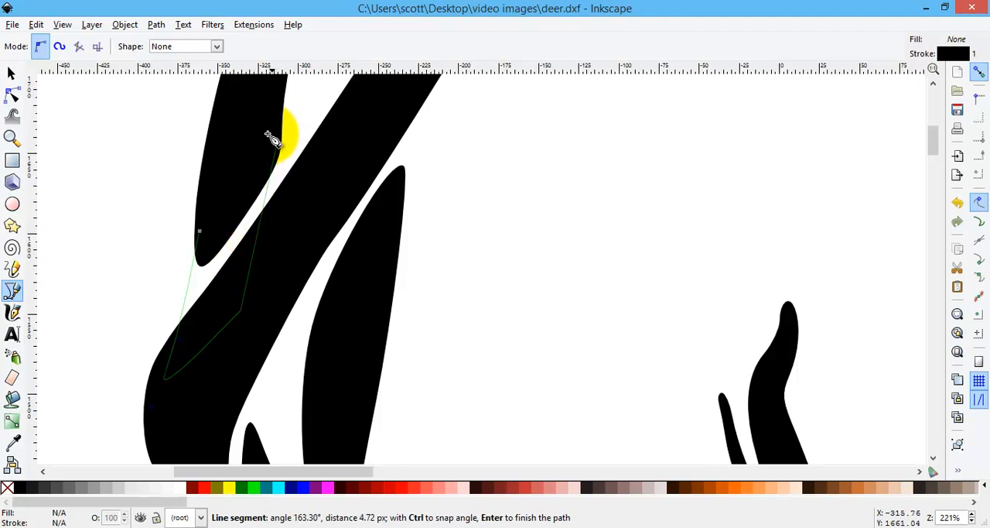
pyautogui.click(200, 232)
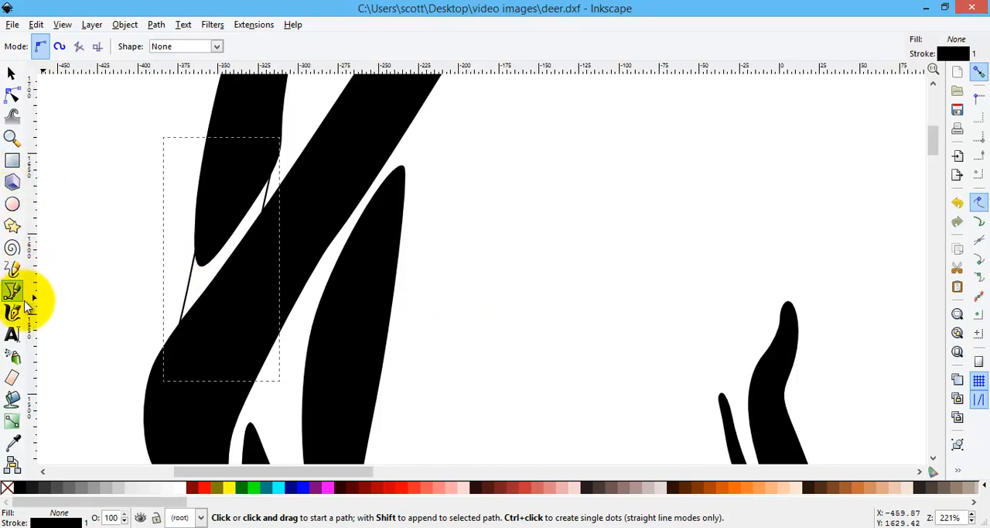
# Step: Select the black deer artwork with the Fill and Stroke settings open
pyautogui.click(10, 138)
pyautogui.click(29, 47)
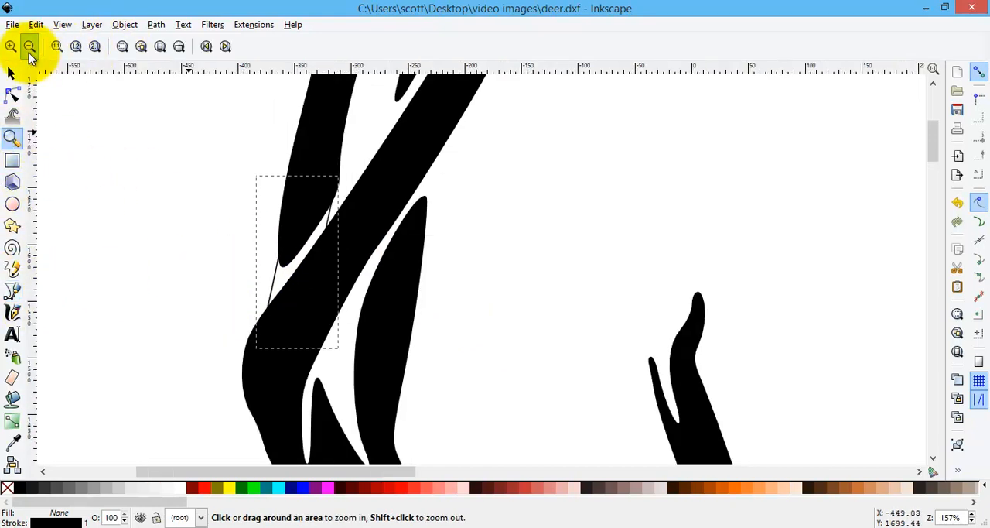
pyautogui.click(29, 46)
pyautogui.click(29, 47)
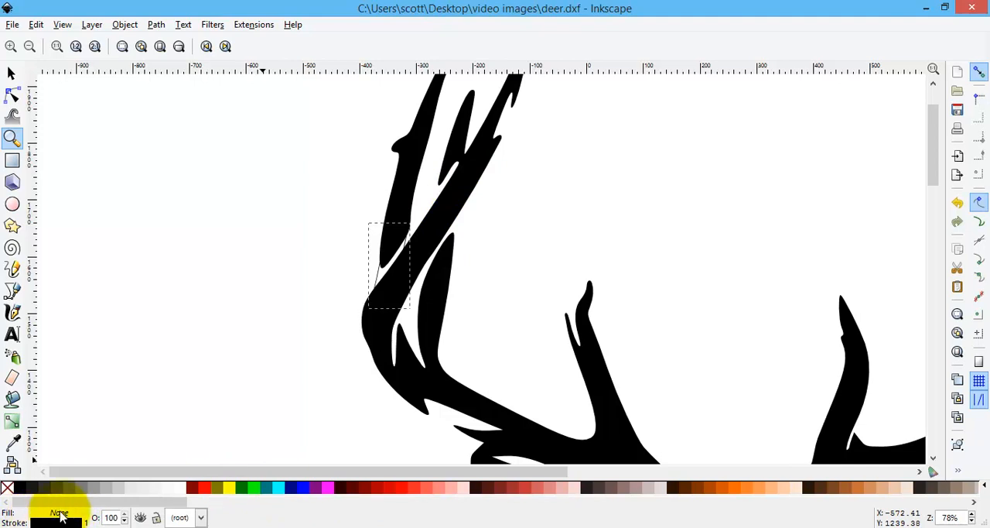
pyautogui.click(14, 75)
pyautogui.hotkey('ctrl', 'shift', 'f')
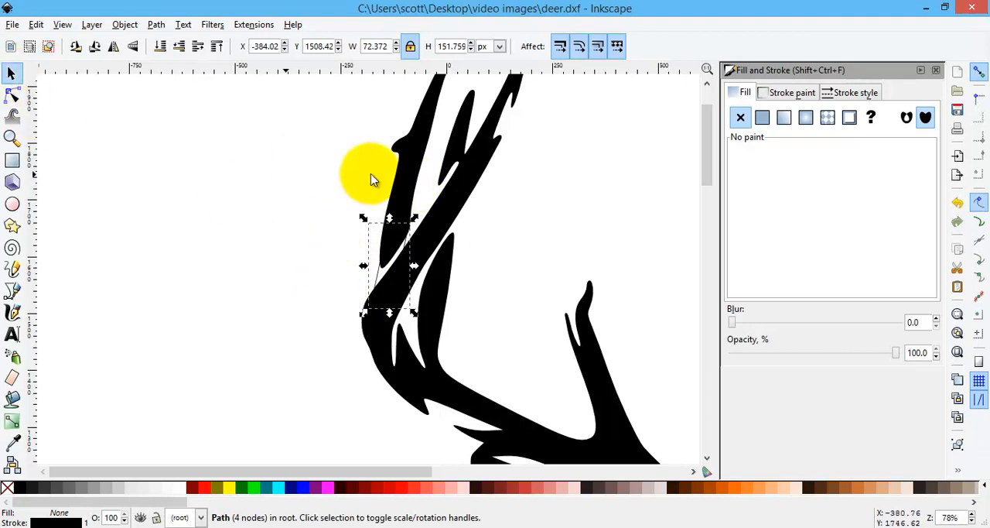
pyautogui.click(407, 162)
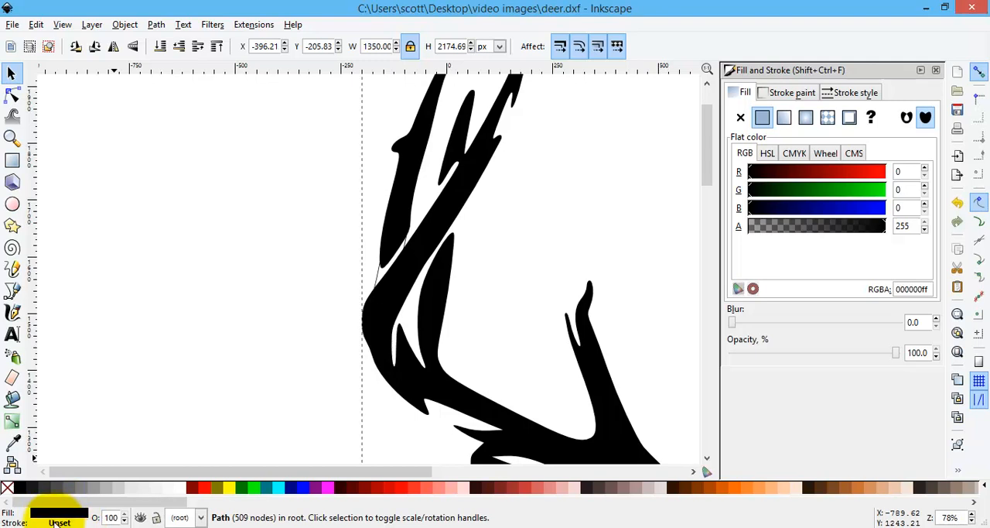
# Step: Give the deer path a flat black stroke and no fill, and close the Fill and Stroke settings
pyautogui.click(739, 119)
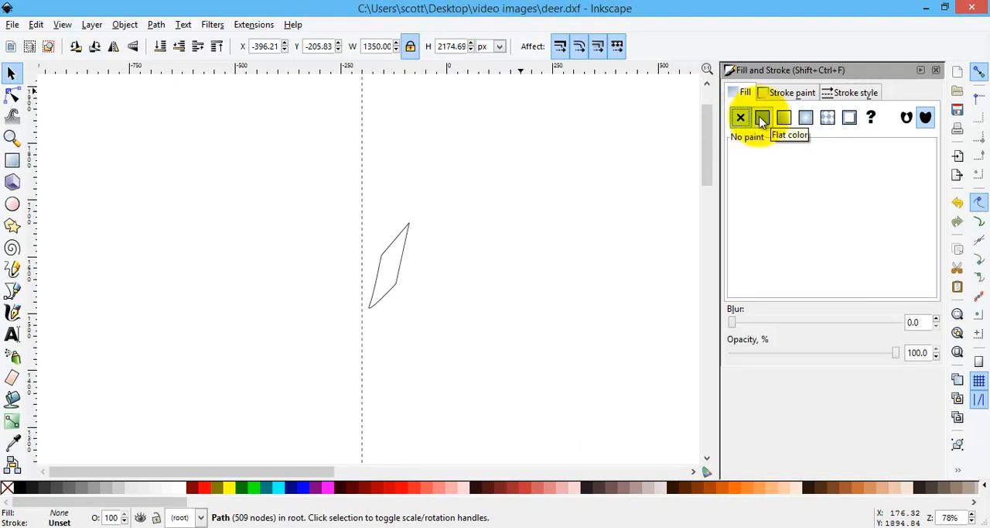
pyautogui.click(762, 118)
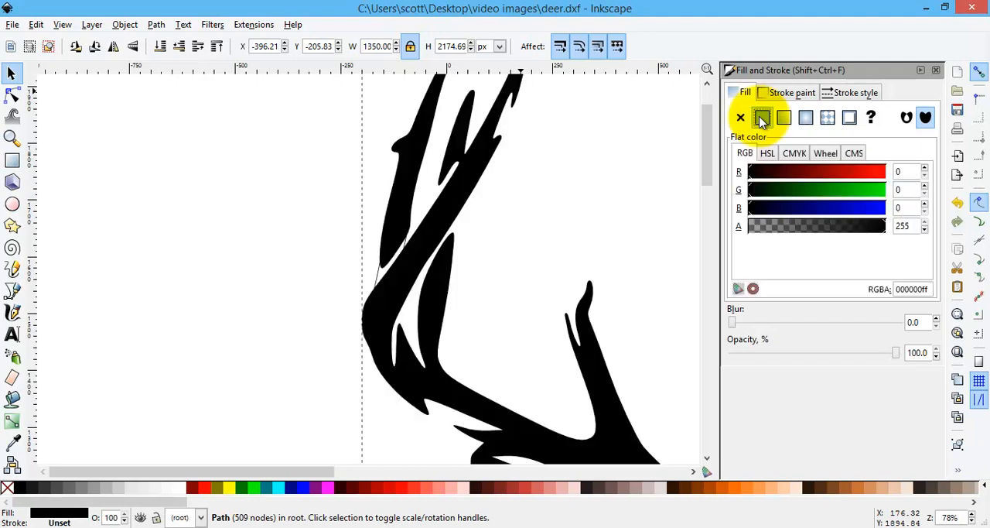
pyautogui.click(792, 93)
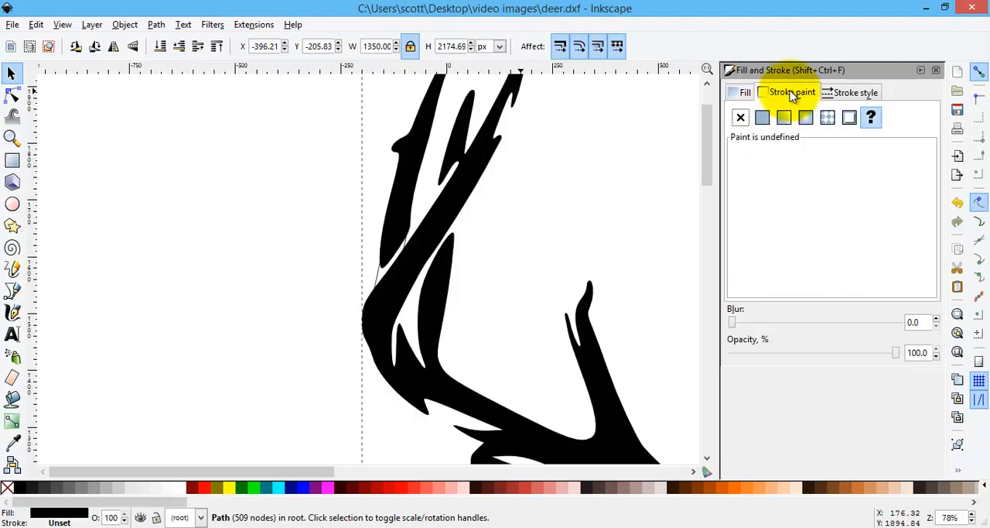
pyautogui.click(763, 119)
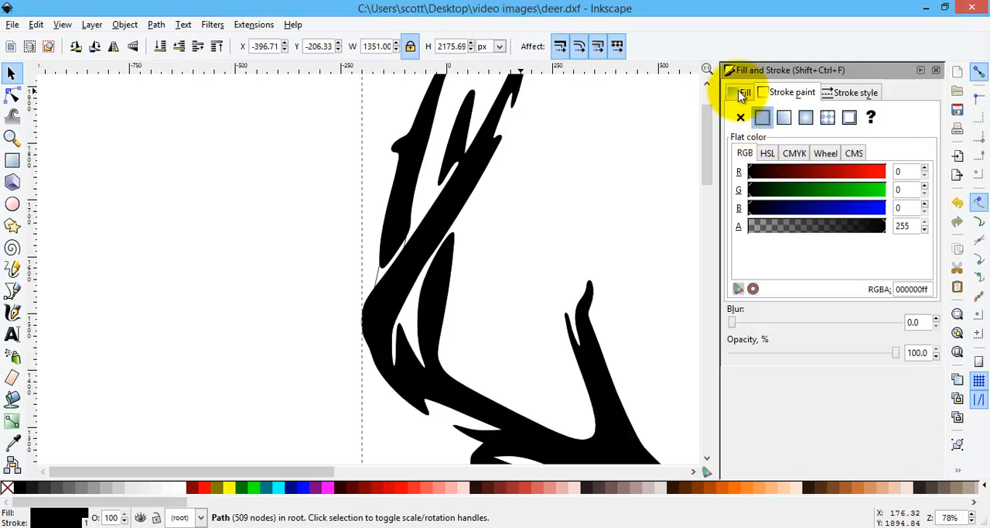
pyautogui.click(741, 93)
pyautogui.click(740, 117)
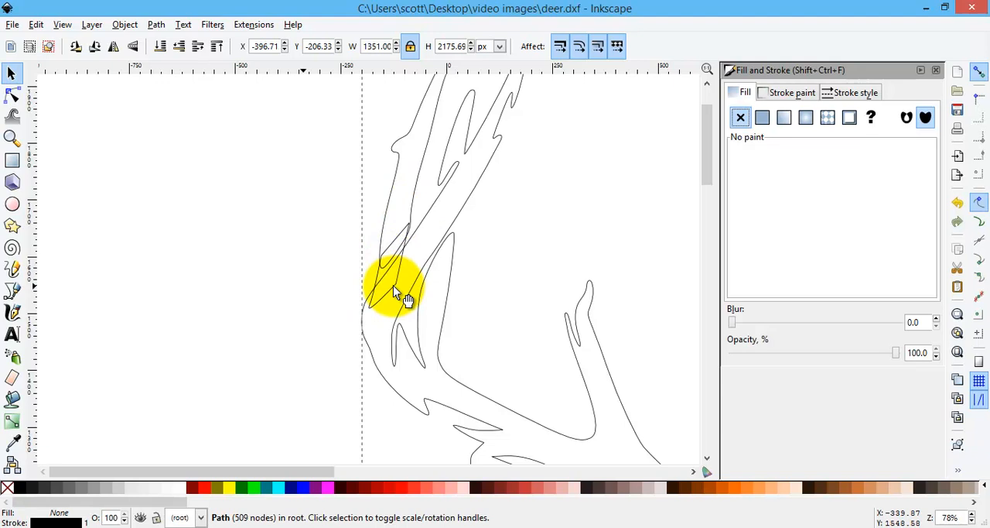
pyautogui.click(936, 70)
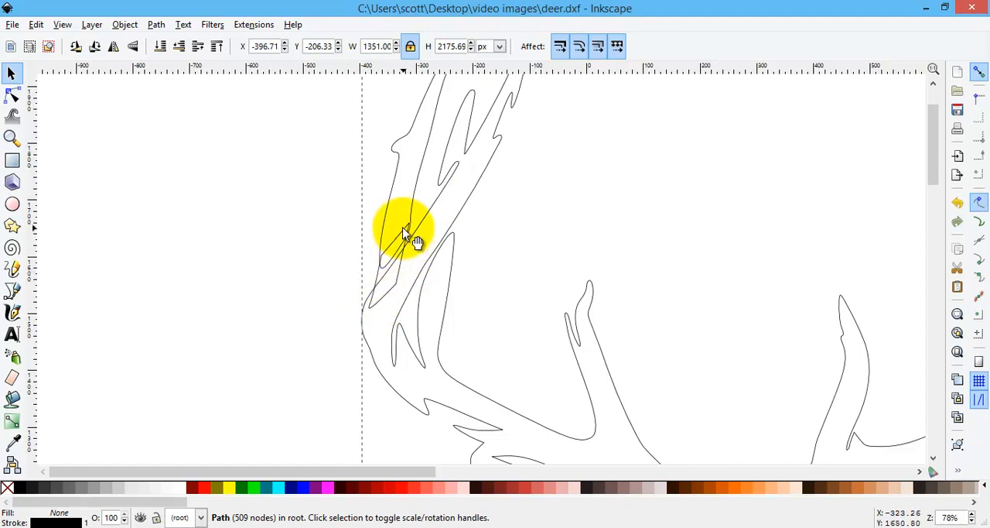
# Step: Union the four-node bridging shape with the deer path so the outer tine and main beam of the left antler become one outline
pyautogui.click(399, 267)
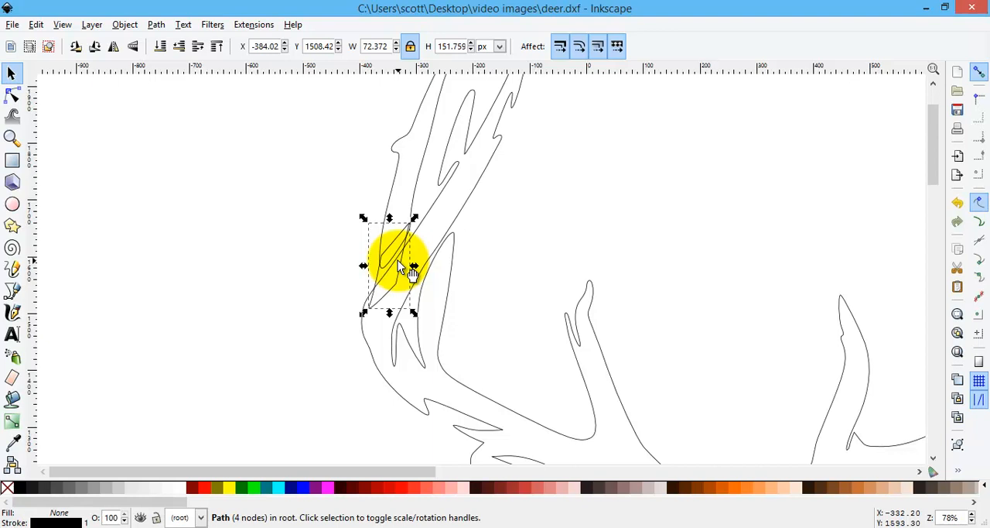
pyautogui.keyDown('shift'); pyautogui.click(456, 222); pyautogui.keyUp('shift')
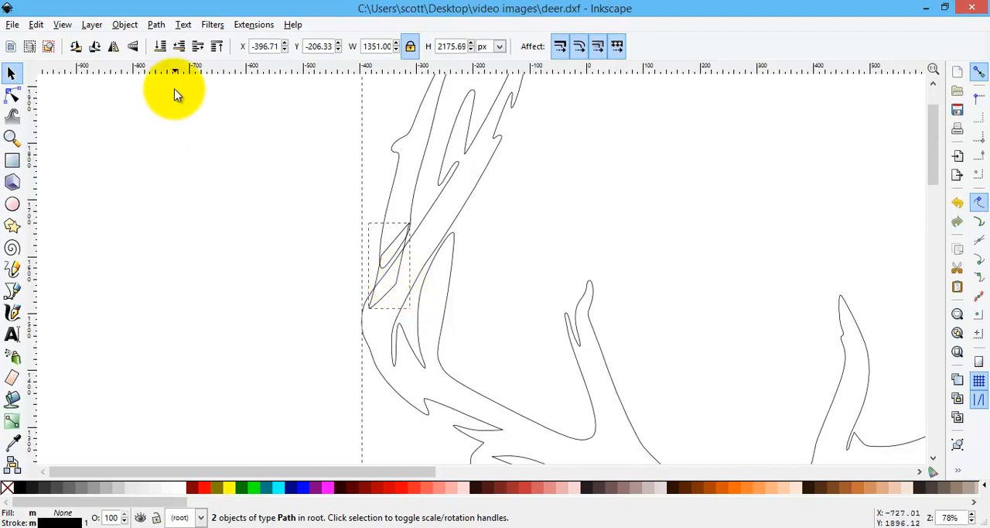
pyautogui.click(157, 26)
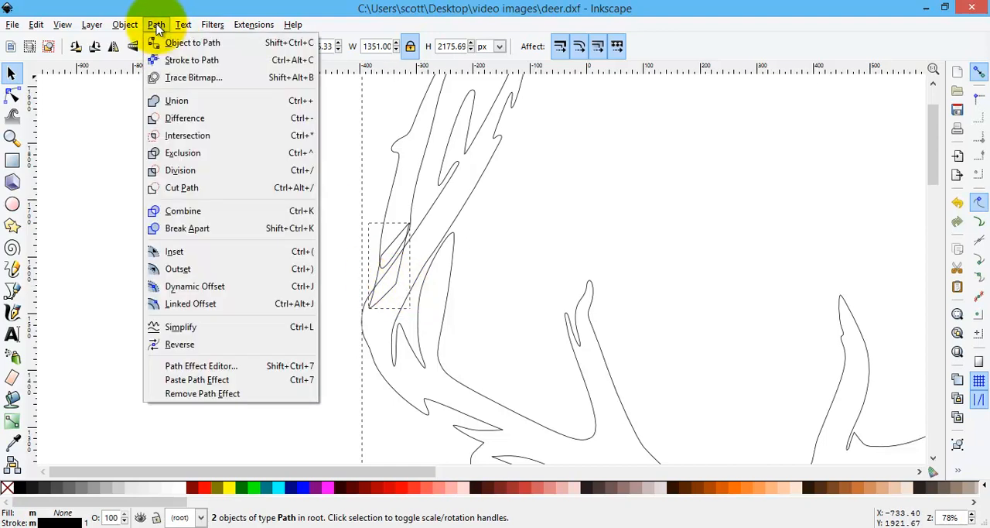
pyautogui.click(177, 101)
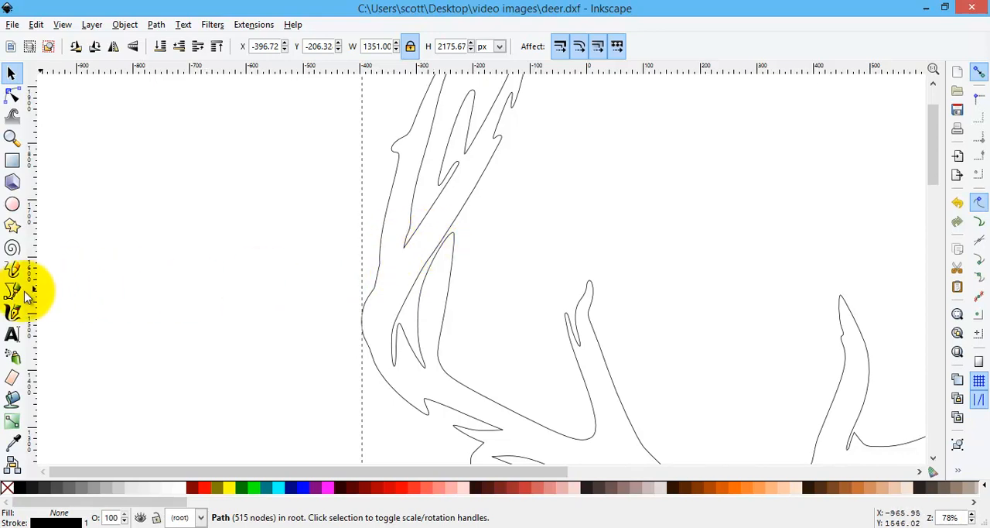
# Step: Move the middle node on the left edge of the left antler's short inner tine to about X -275.8, Y 1536.3 px and smooth its handles
pyautogui.click(13, 100)
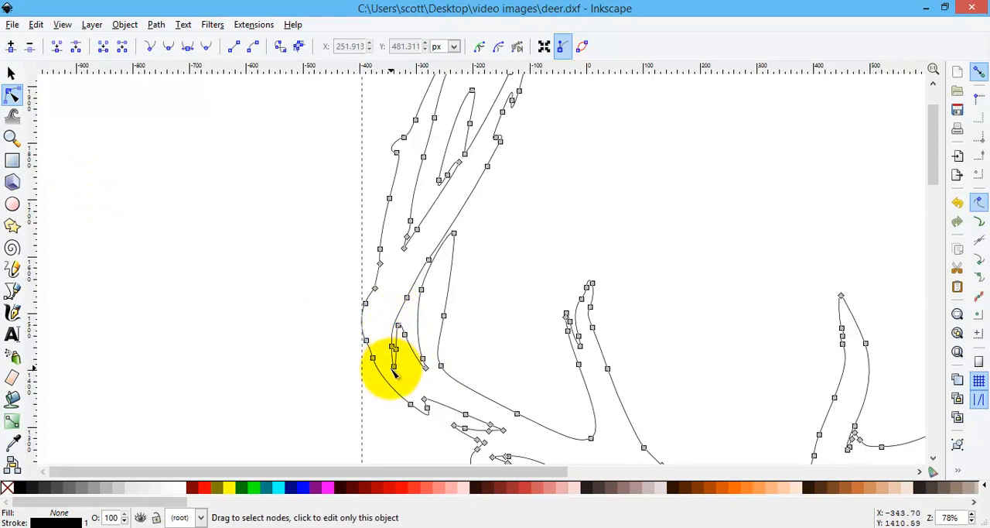
pyautogui.click(424, 369)
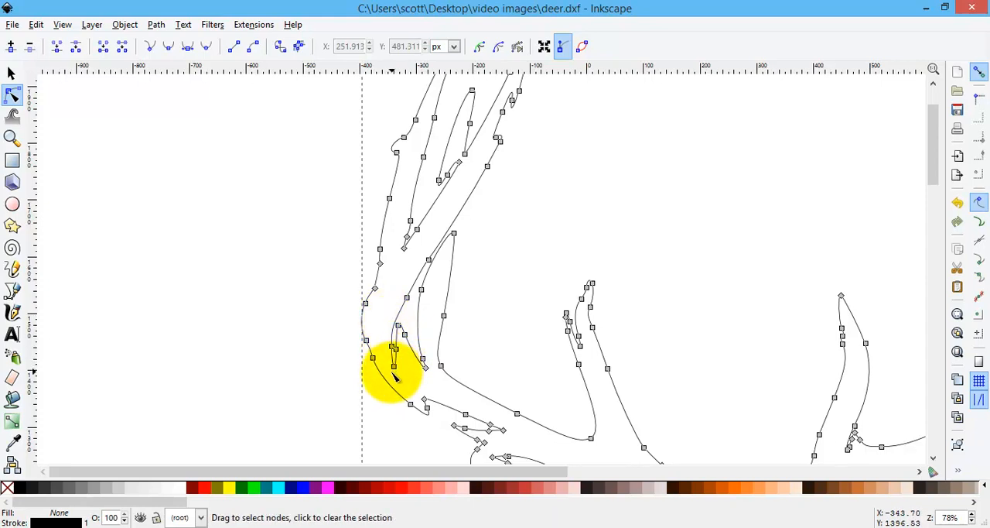
pyautogui.moveTo(423, 291); pyautogui.dragTo(431, 294)
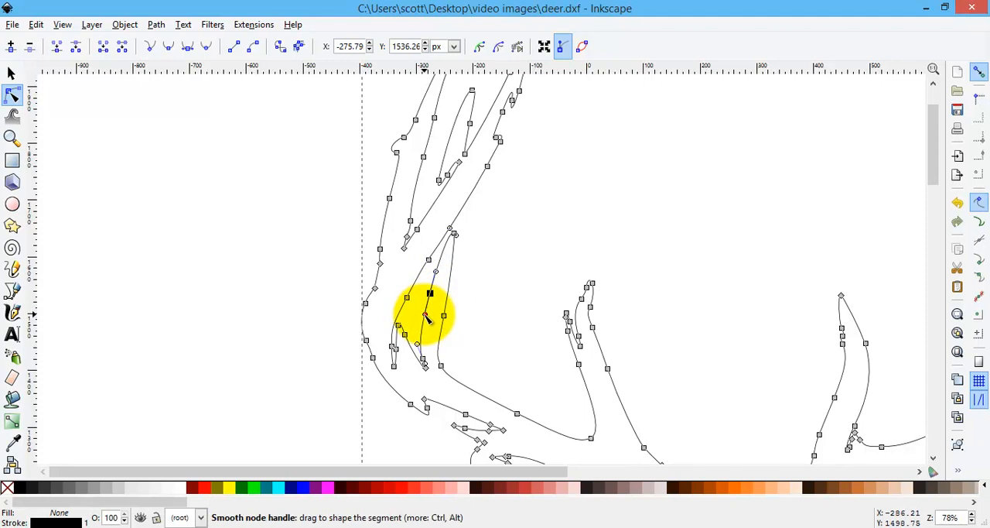
pyautogui.moveTo(426, 318); pyautogui.dragTo(438, 276)
pyautogui.moveTo(427, 317)
pyautogui.mouseDown()
pyautogui.moveTo(435, 320)
pyautogui.moveTo(411, 327)
pyautogui.moveTo(423, 321)
pyautogui.mouseUp()
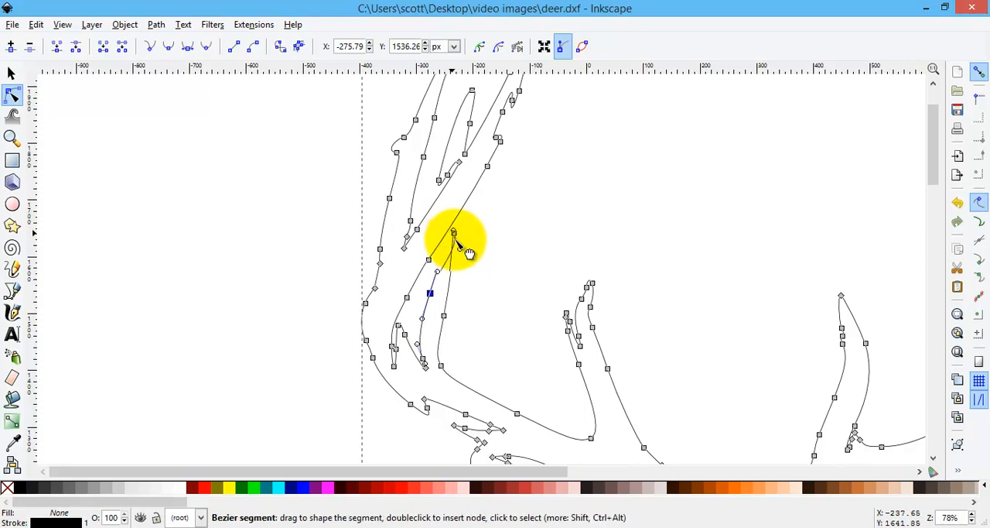
pyautogui.moveTo(457, 241); pyautogui.dragTo(450, 240)
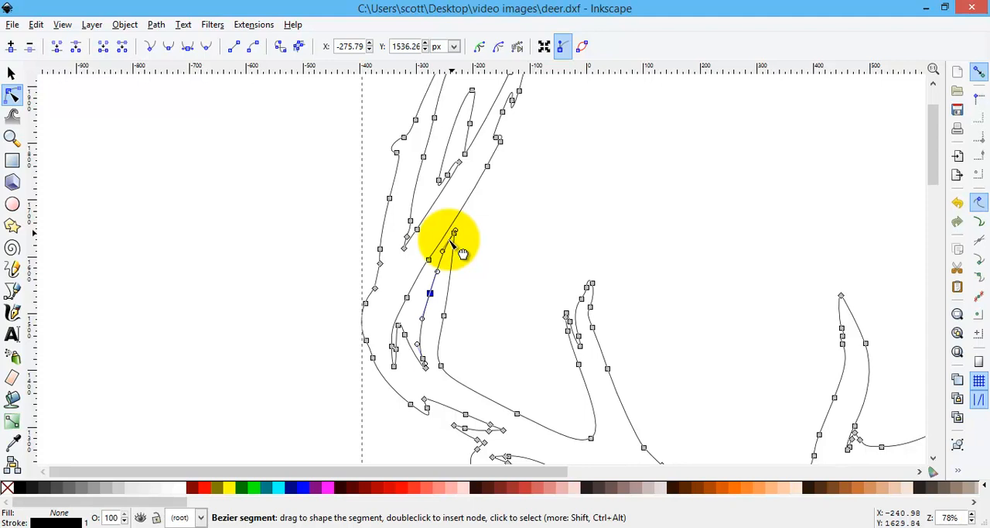
# Step: Move the tip node of the inner tine to about X -222.5, Y 1636.1 px and adjust its handle into a gentle curve
pyautogui.click(10, 138)
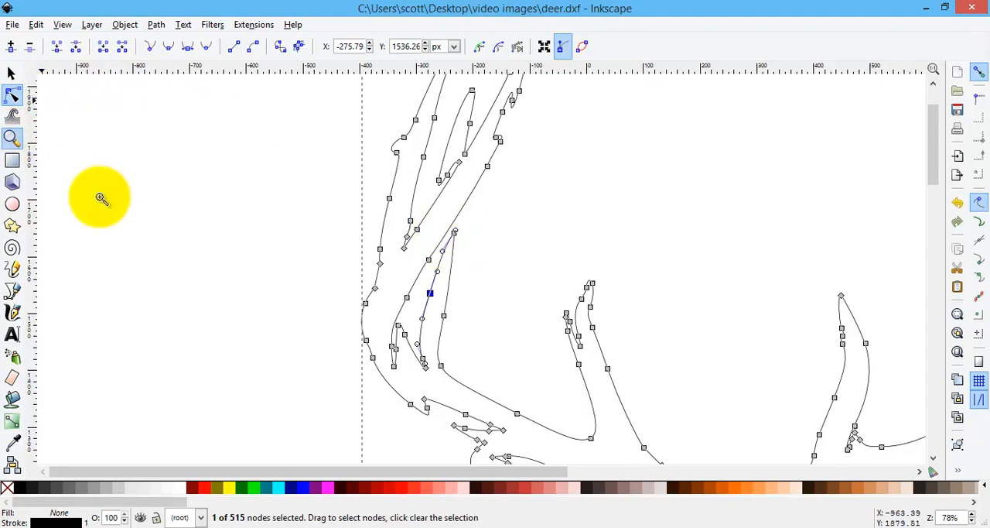
pyautogui.click(452, 238)
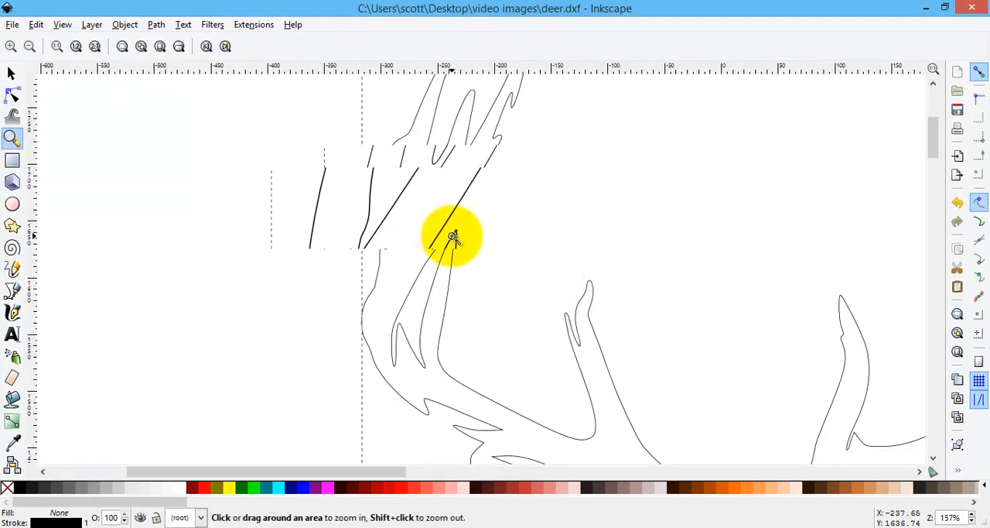
pyautogui.click(449, 234)
pyautogui.click(449, 234)
pyautogui.click(433, 218)
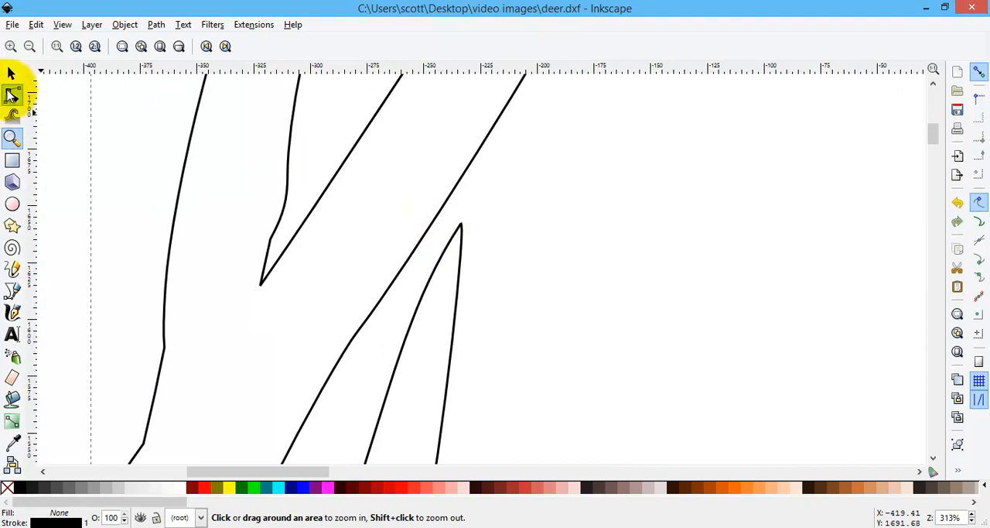
pyautogui.click(12, 98)
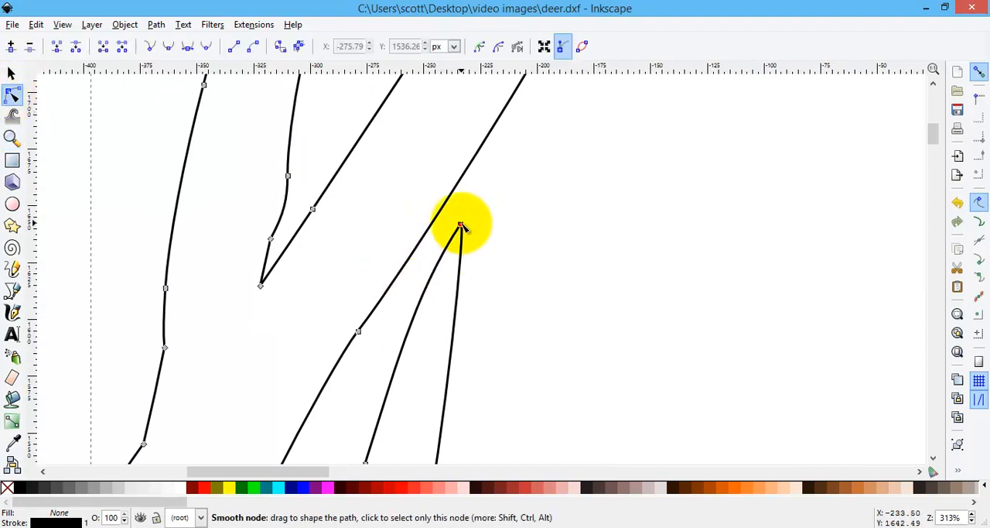
pyautogui.moveTo(460, 225); pyautogui.dragTo(499, 226)
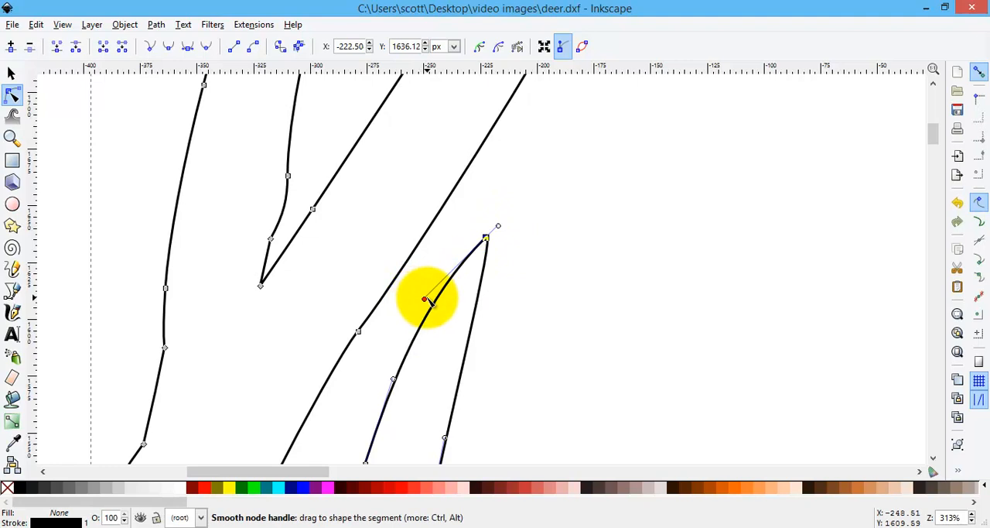
pyautogui.moveTo(431, 303); pyautogui.dragTo(522, 335)
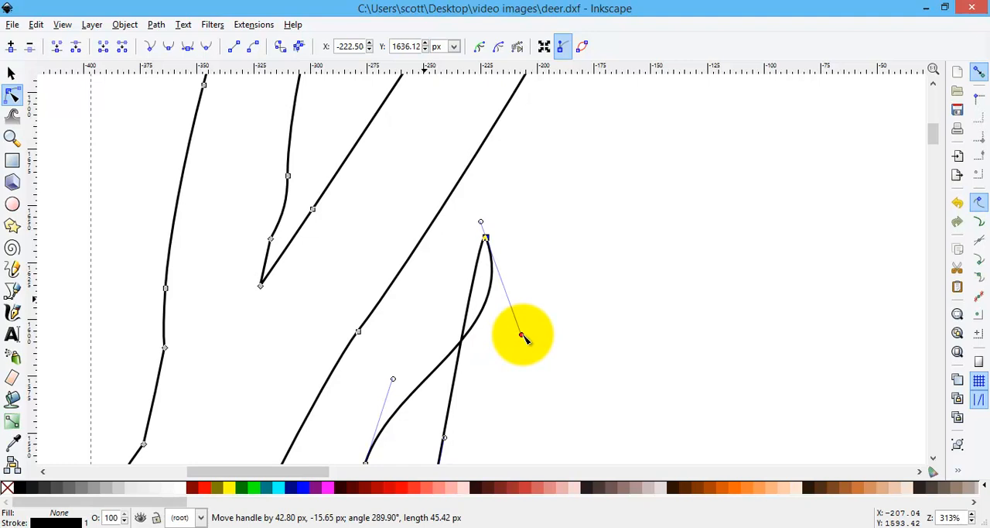
pyautogui.moveTo(522, 335); pyautogui.dragTo(433, 302)
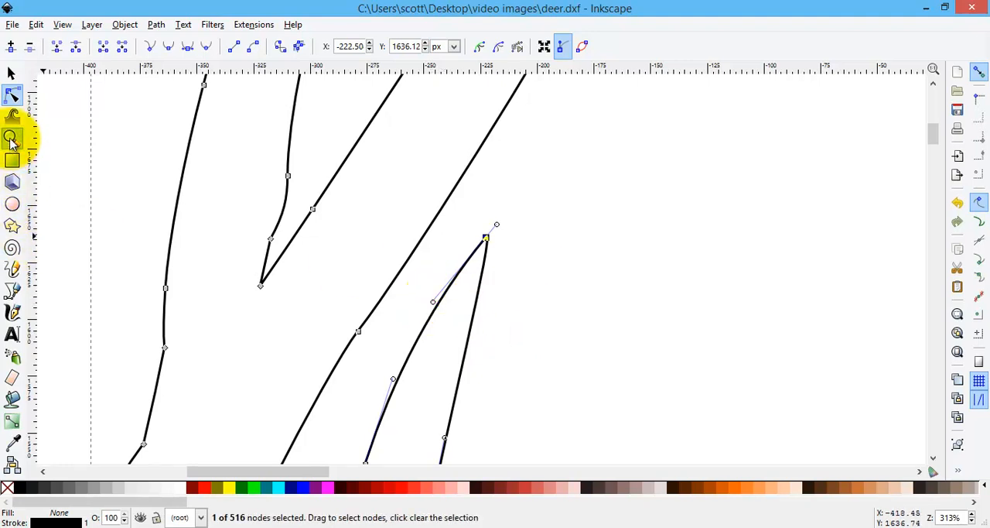
# Step: Delete the three nodes forming the narrow downward slit at the base of the gap beside the inner tine
pyautogui.click(11, 138)
pyautogui.click(29, 47)
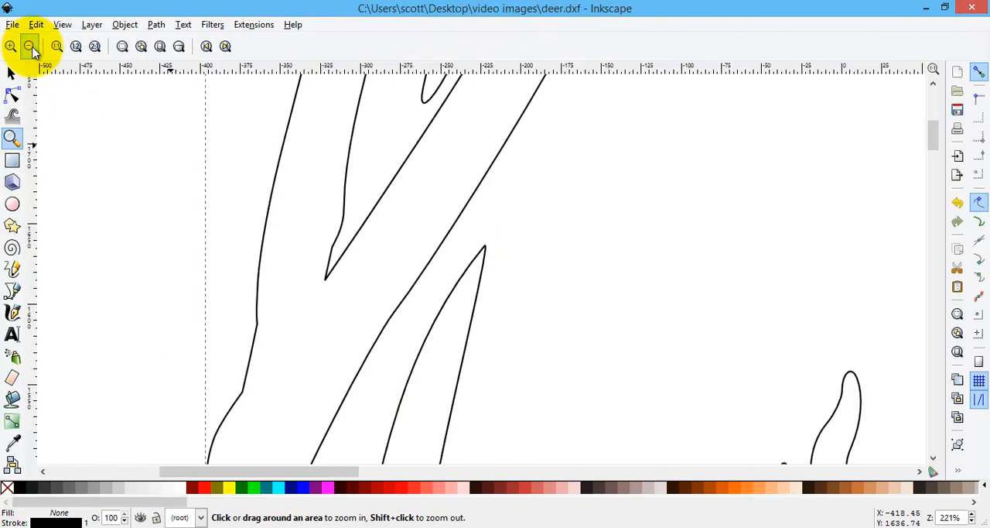
pyautogui.click(29, 47)
pyautogui.click(30, 47)
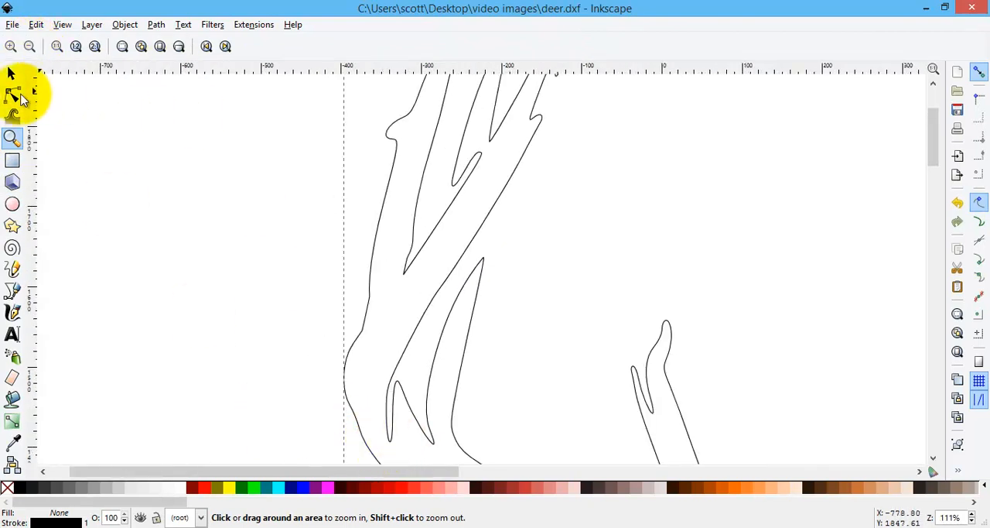
pyautogui.click(12, 97)
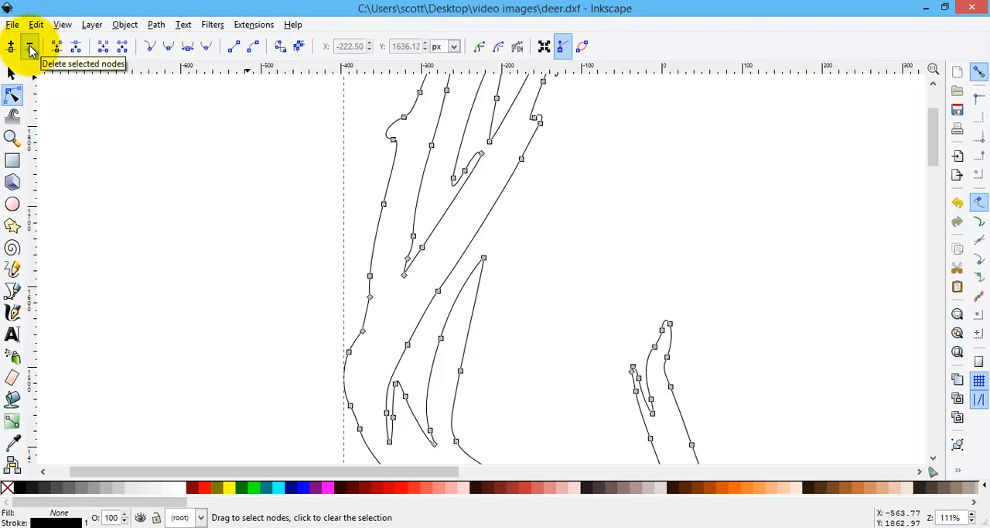
pyautogui.click(389, 439)
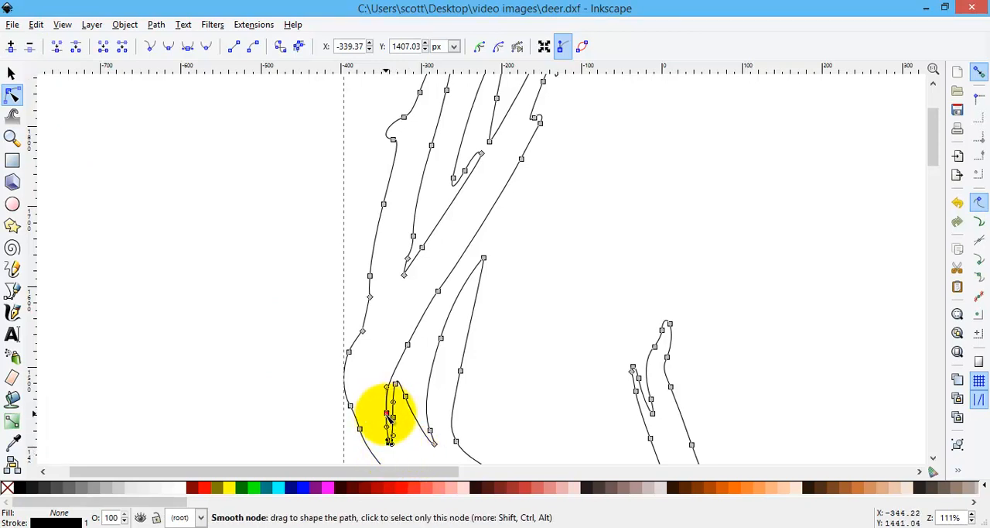
pyautogui.click(387, 413)
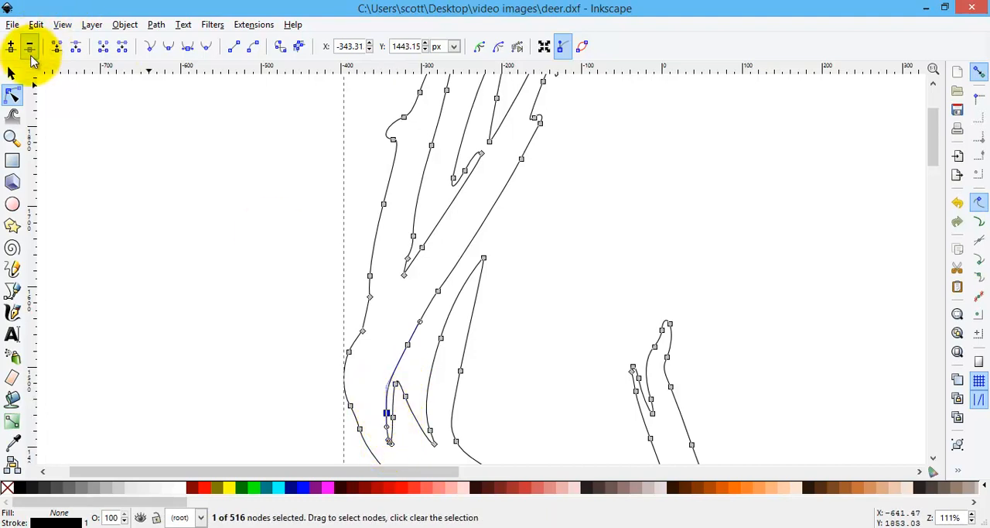
pyautogui.click(31, 51)
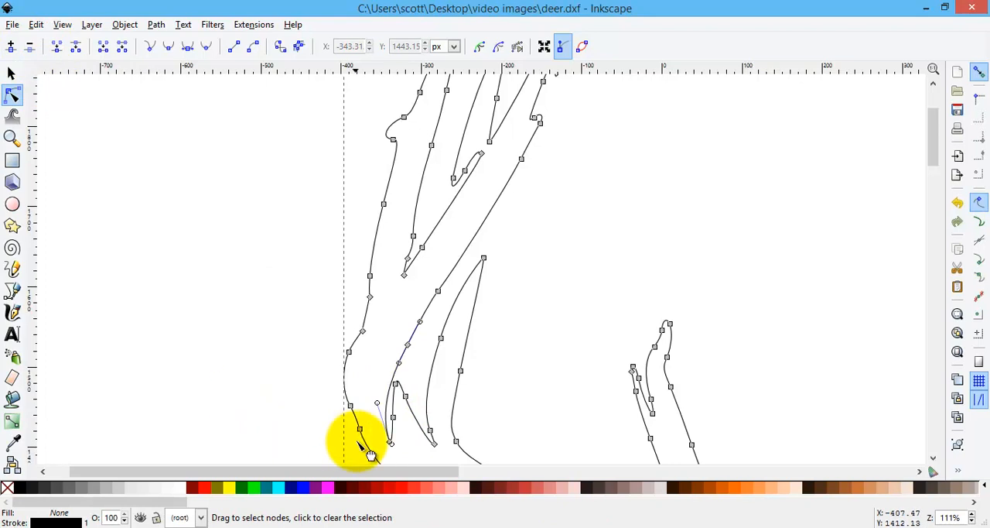
pyautogui.click(394, 418)
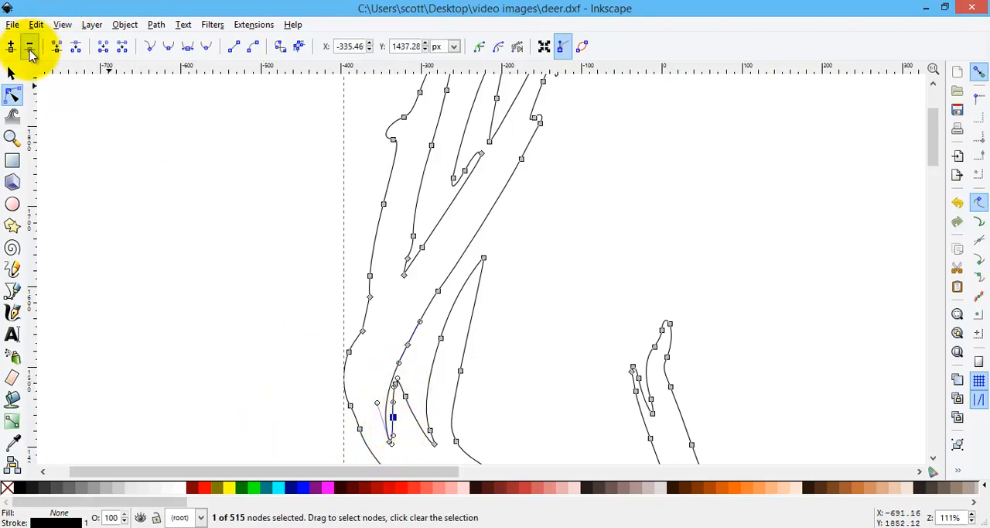
pyautogui.click(31, 51)
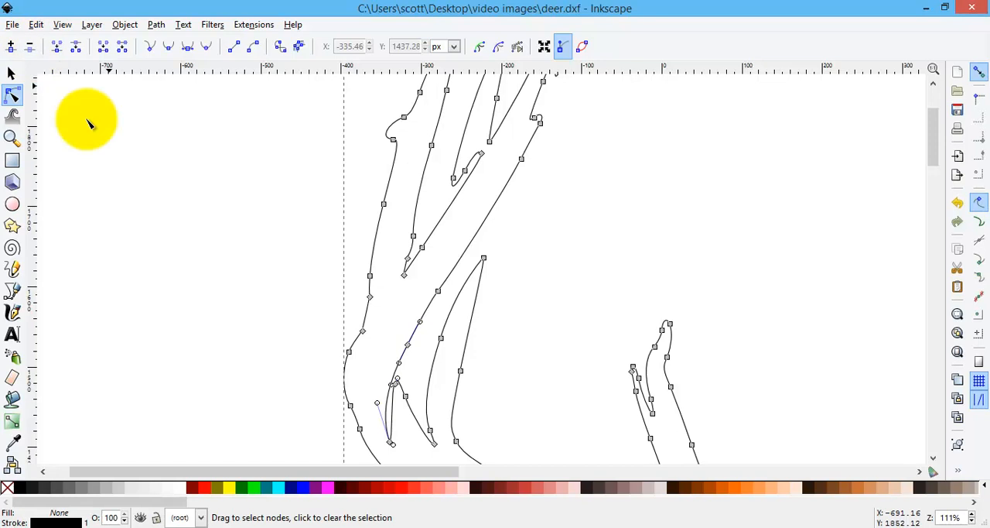
pyautogui.click(391, 444)
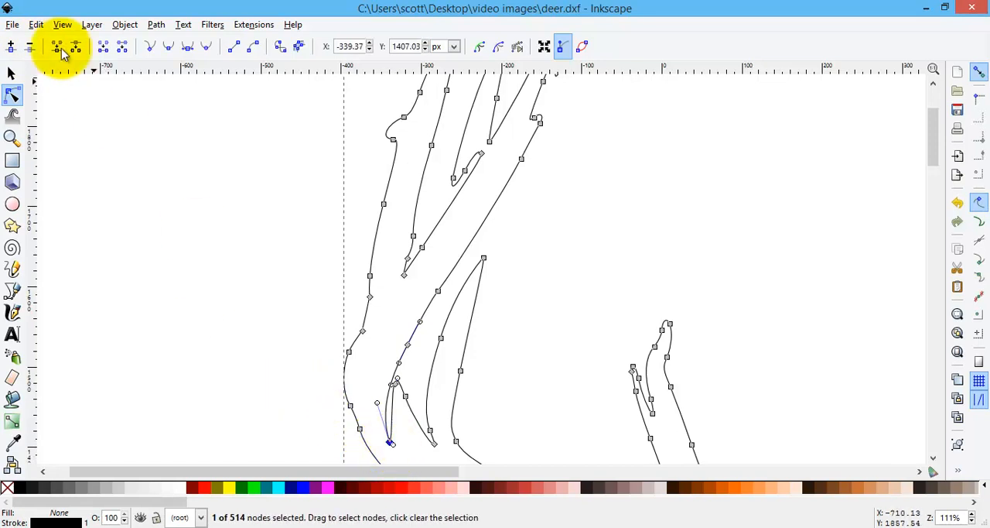
pyautogui.click(31, 50)
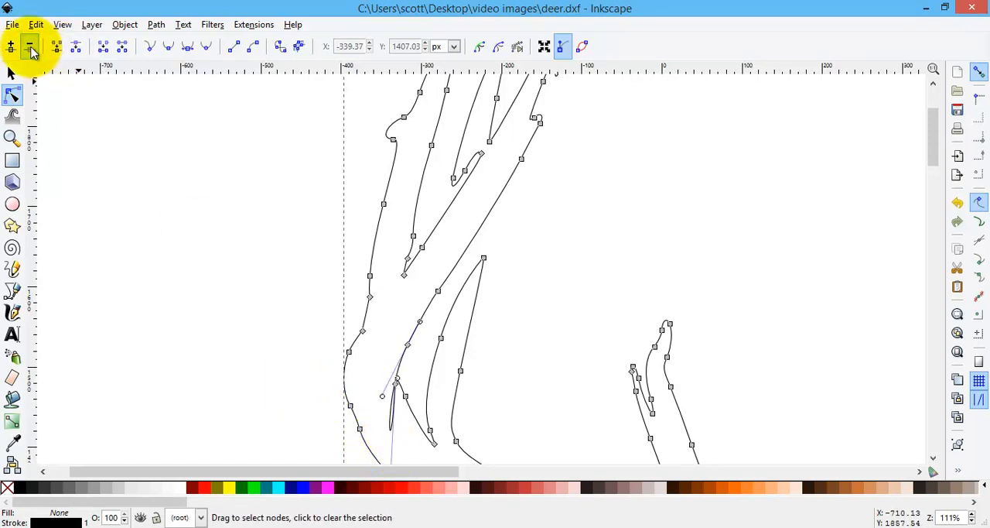
# Step: Reshape the curve handles where the slit was removed so the main beam's edge follows a short, smooth arc
pyautogui.scroll(-5, 410, 381)
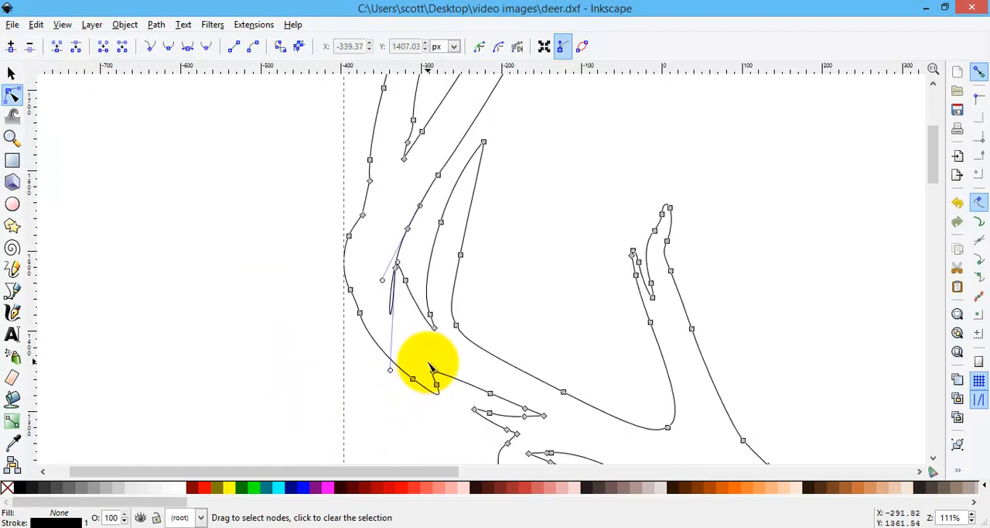
pyautogui.scroll(3, 431, 370)
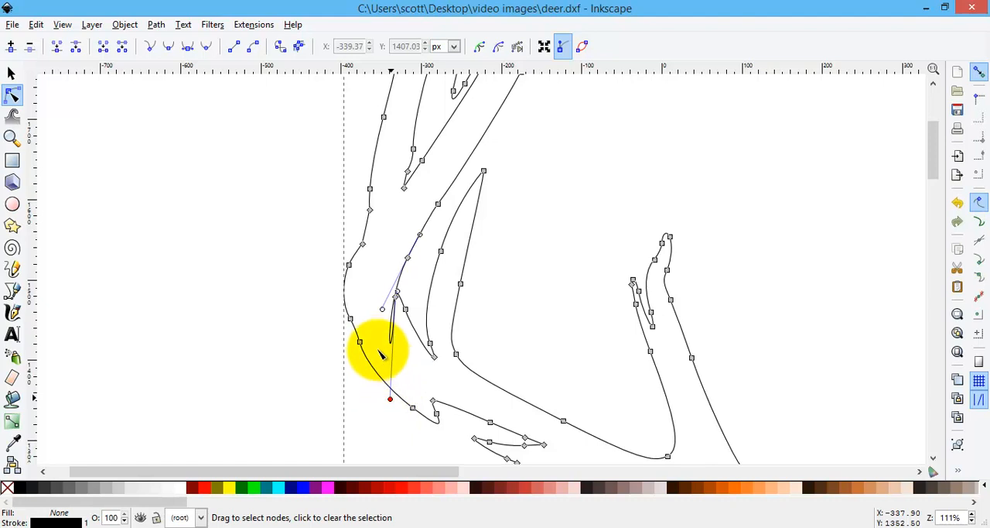
pyautogui.moveTo(377, 346); pyautogui.dragTo(379, 306)
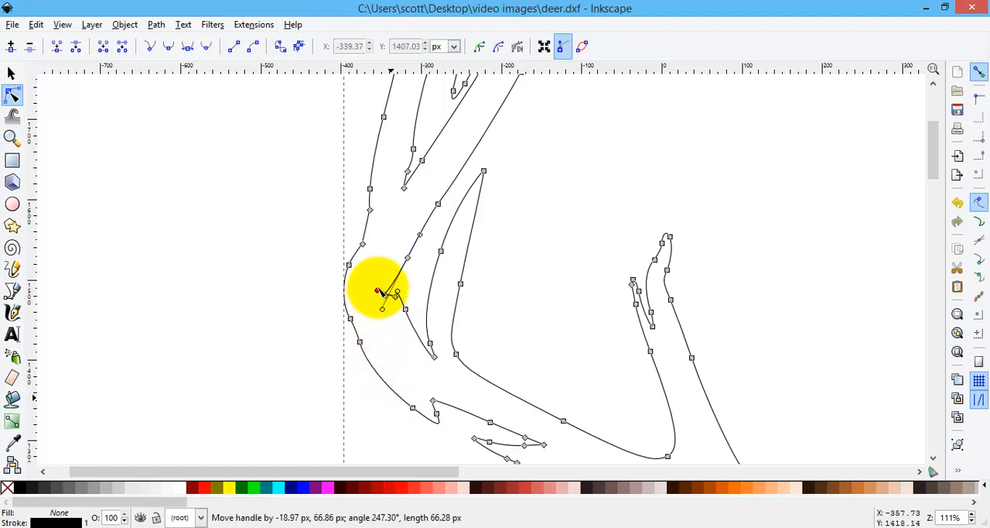
pyautogui.moveTo(380, 277); pyautogui.dragTo(380, 276)
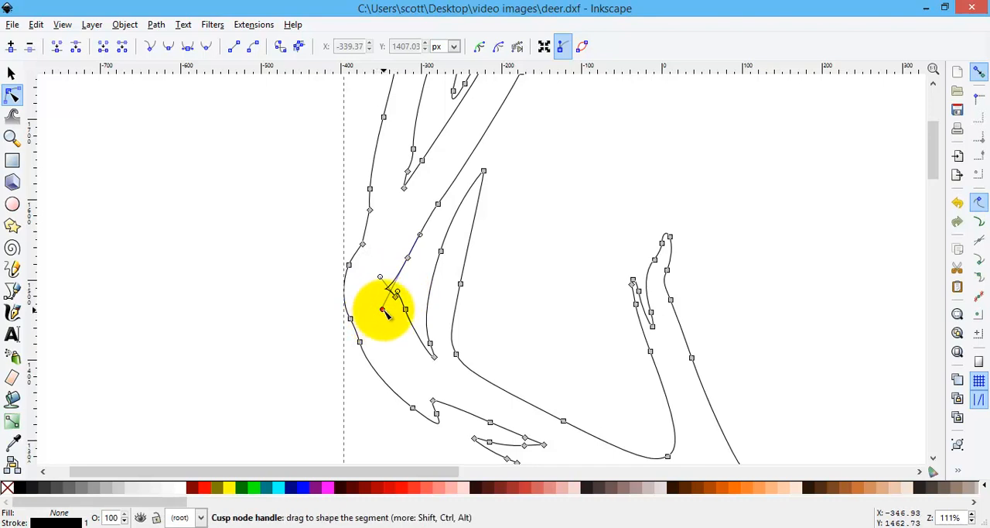
pyautogui.moveTo(397, 273)
pyautogui.mouseDown()
pyautogui.moveTo(383, 279)
pyautogui.moveTo(394, 287)
pyautogui.mouseUp()
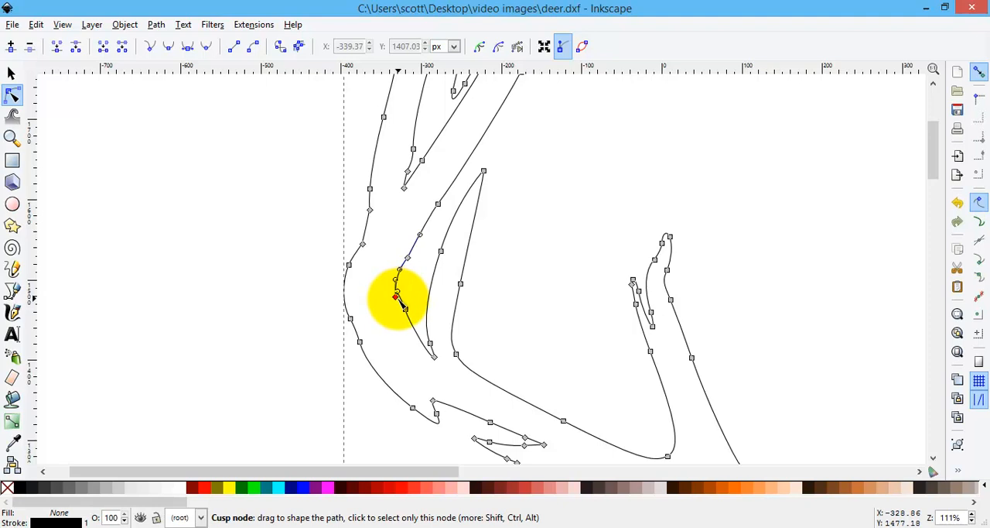
# Step: Delete the leftover cusp node where the slit was removed on the main beam's edge beside the left antler's inner tine
pyautogui.click(395, 297)
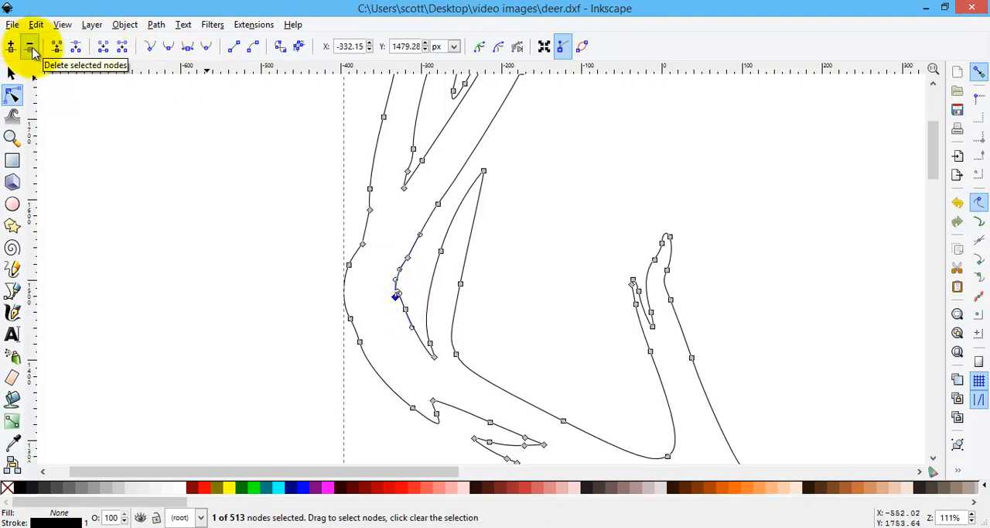
pyautogui.click(31, 50)
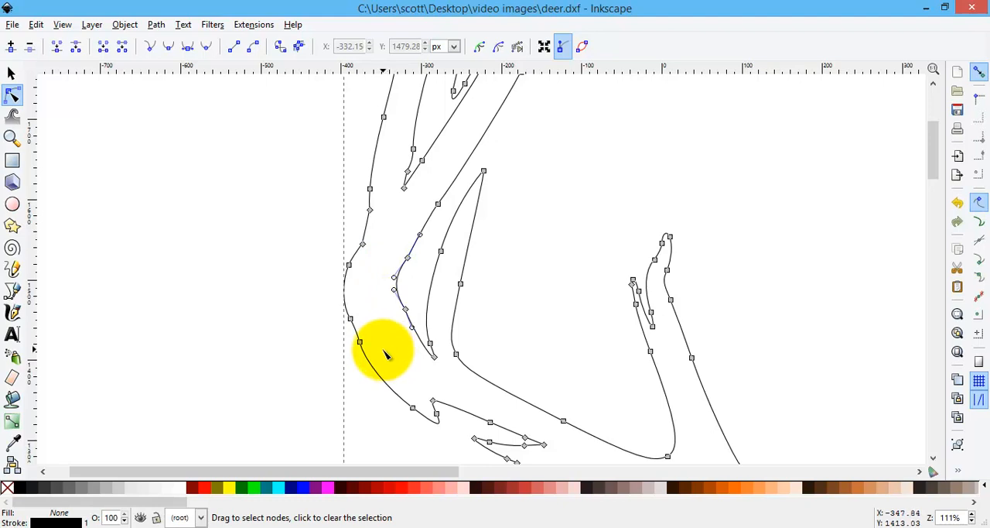
# Step: Undo the recent node deletions and handle edits around the former slit at the base of the gap beside the inner tine
pyautogui.click(35, 24)
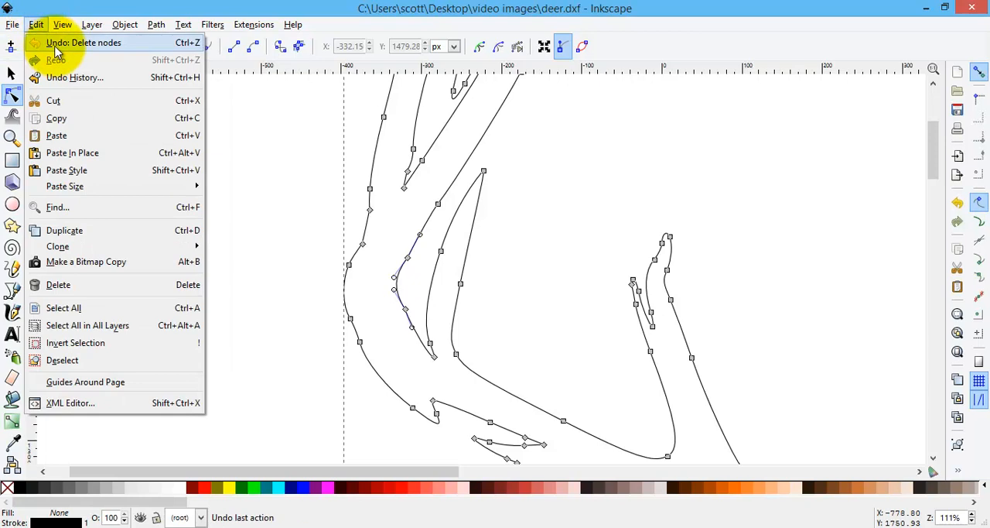
pyautogui.click(57, 45)
pyautogui.click(35, 24)
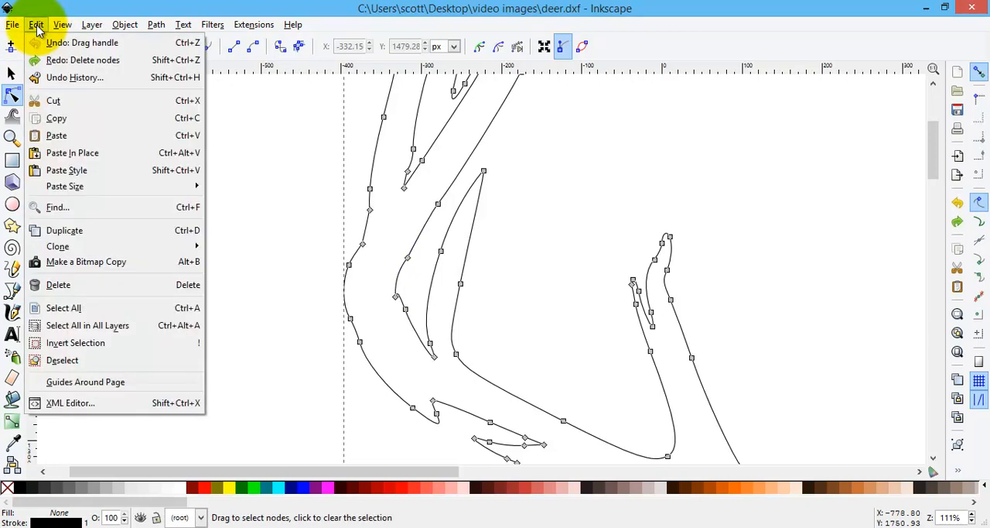
pyautogui.click(51, 46)
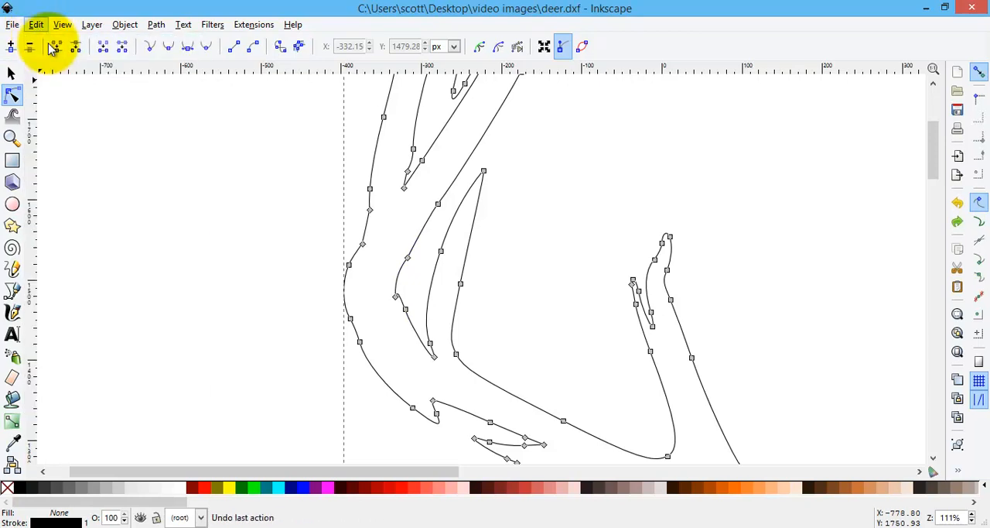
pyautogui.click(35, 24)
pyautogui.click(48, 45)
pyautogui.click(36, 24)
pyautogui.click(45, 45)
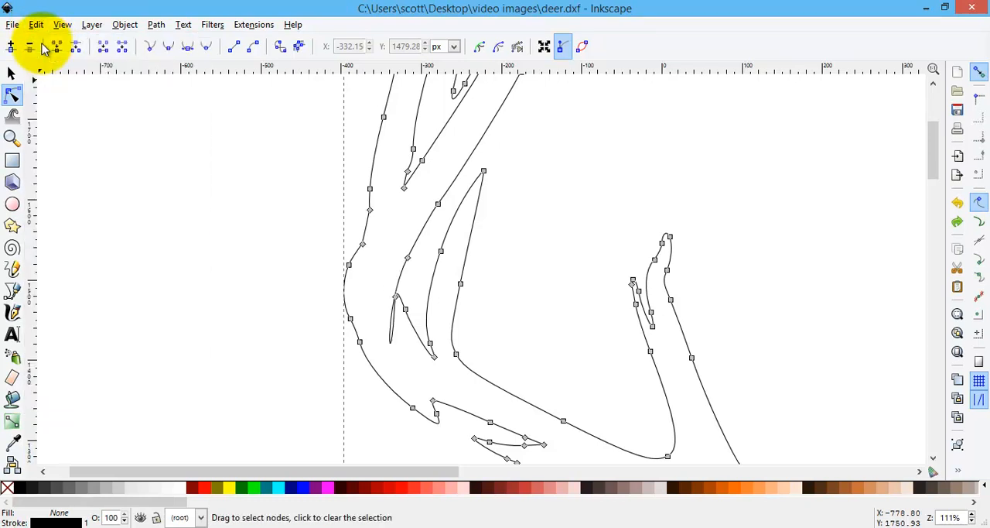
pyautogui.click(36, 24)
pyautogui.click(38, 38)
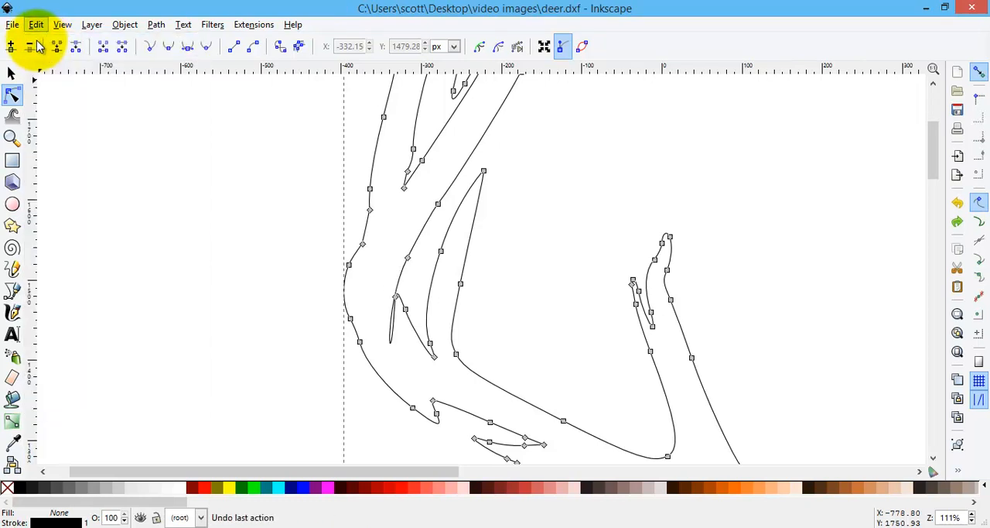
pyautogui.click(37, 24)
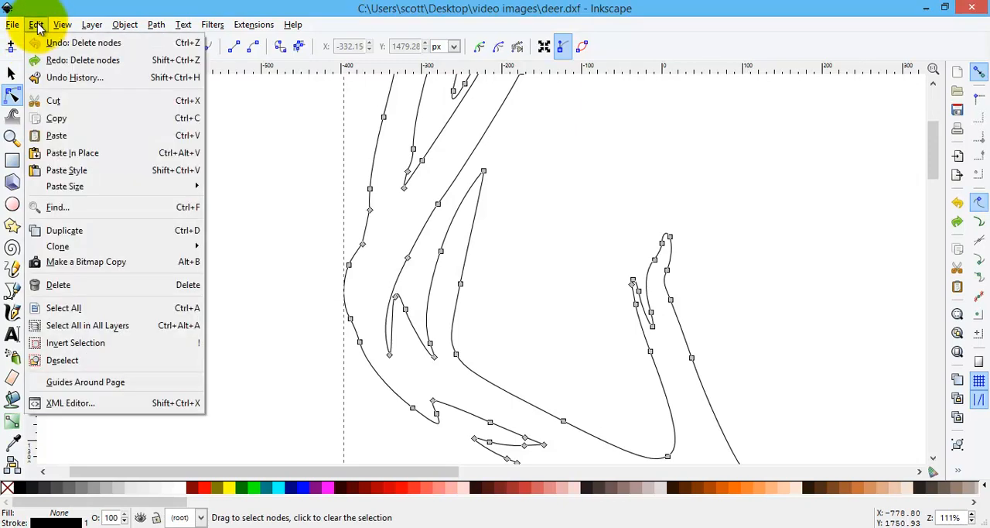
pyautogui.click(59, 45)
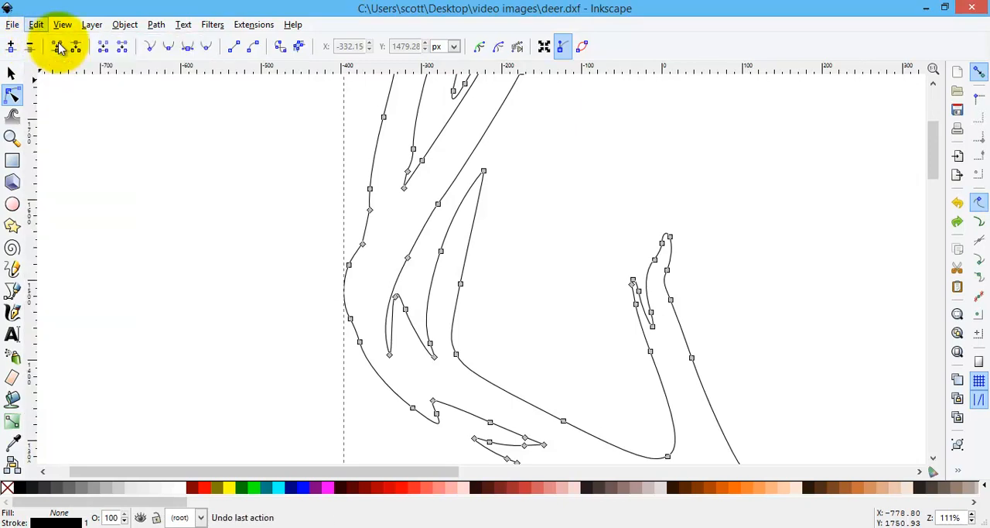
pyautogui.click(60, 46)
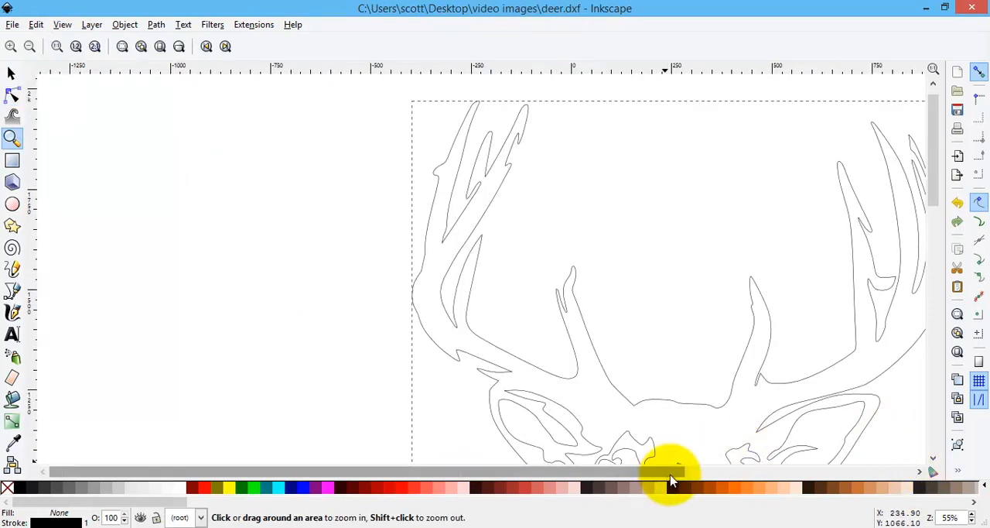
# Step: Draw a closed five-node Bezier shape about 41 × 115 px over the narrow gap between the right antler's outermost tine and its short outer spur
pyautogui.moveTo(673, 478); pyautogui.dragTo(784, 475)
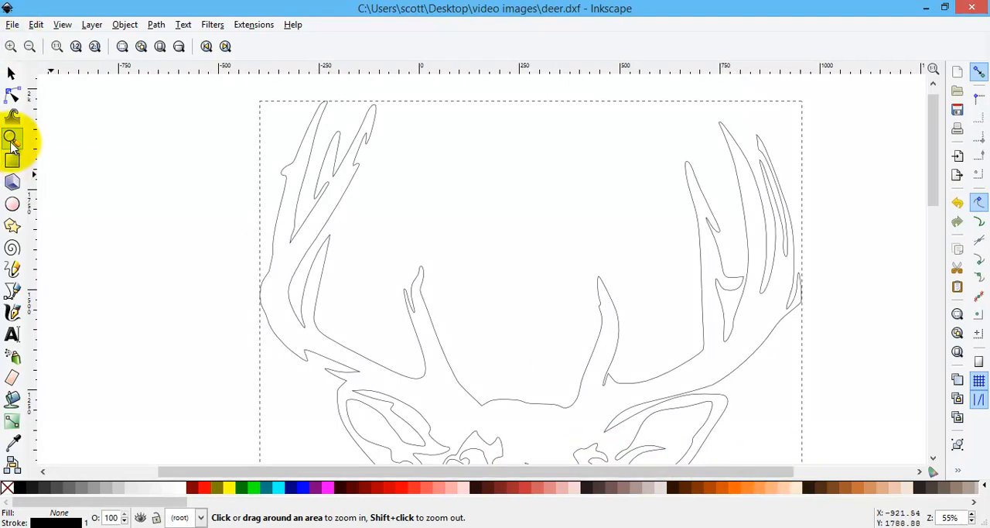
pyautogui.click(29, 45)
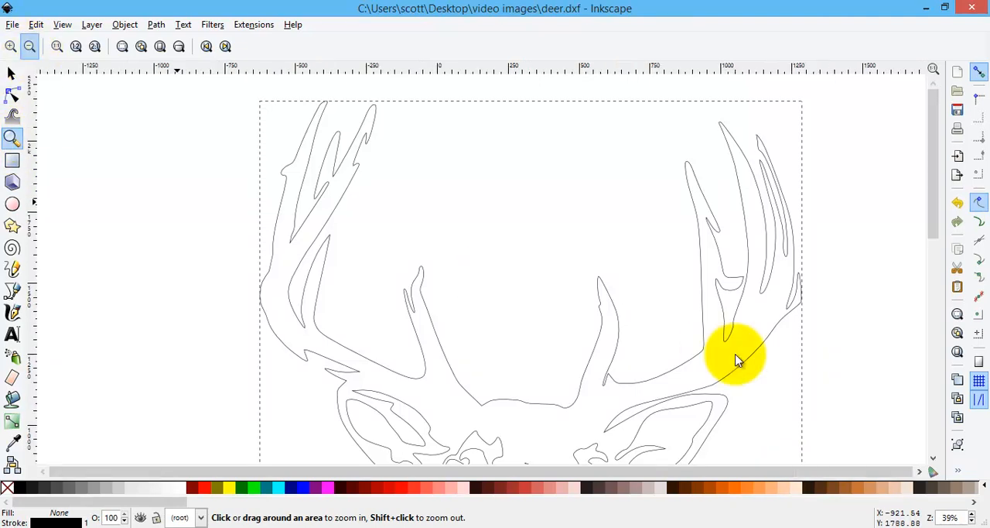
pyautogui.click(797, 307)
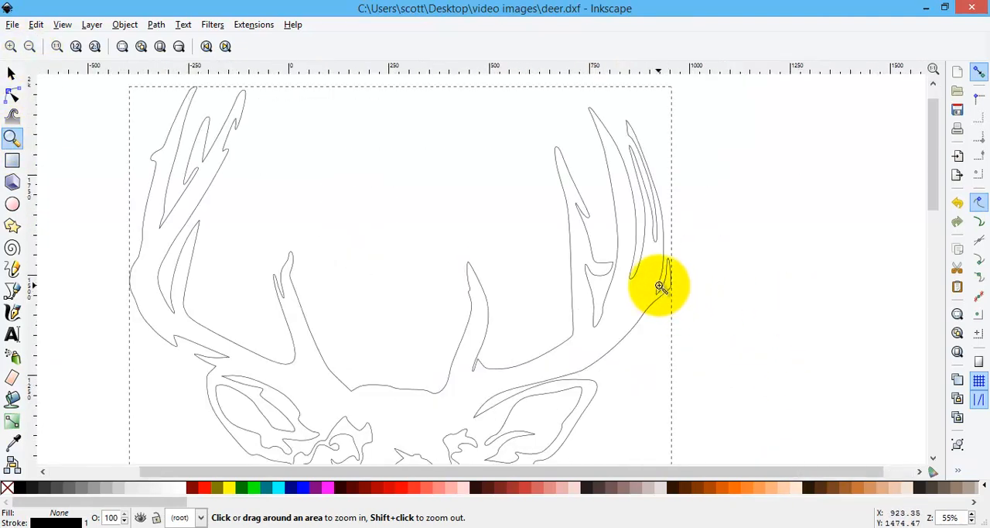
pyautogui.click(660, 289)
pyautogui.click(660, 288)
pyautogui.click(660, 288)
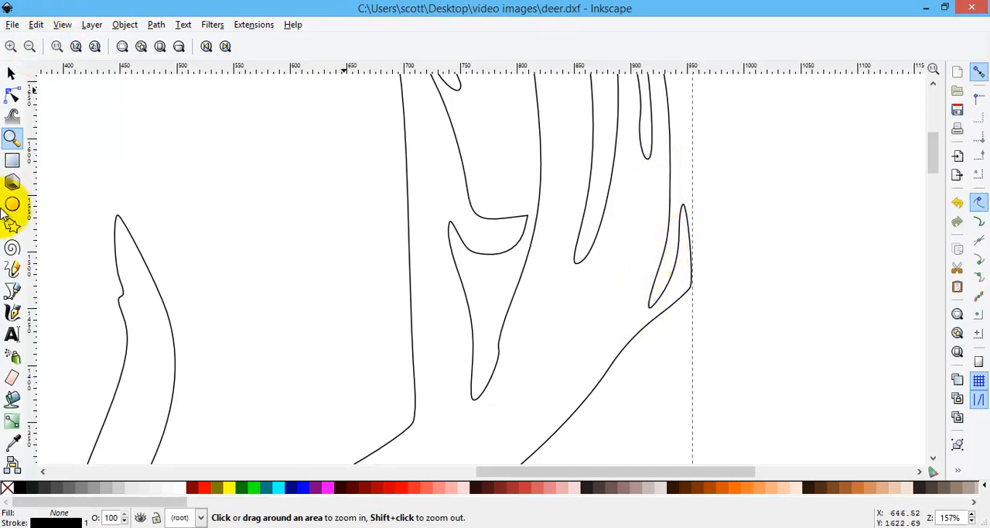
pyautogui.click(12, 291)
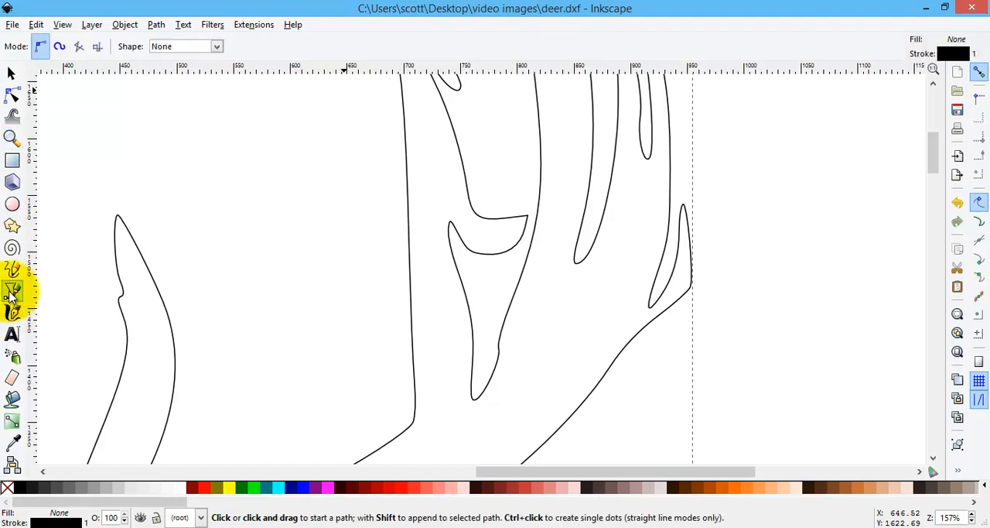
pyautogui.click(659, 187)
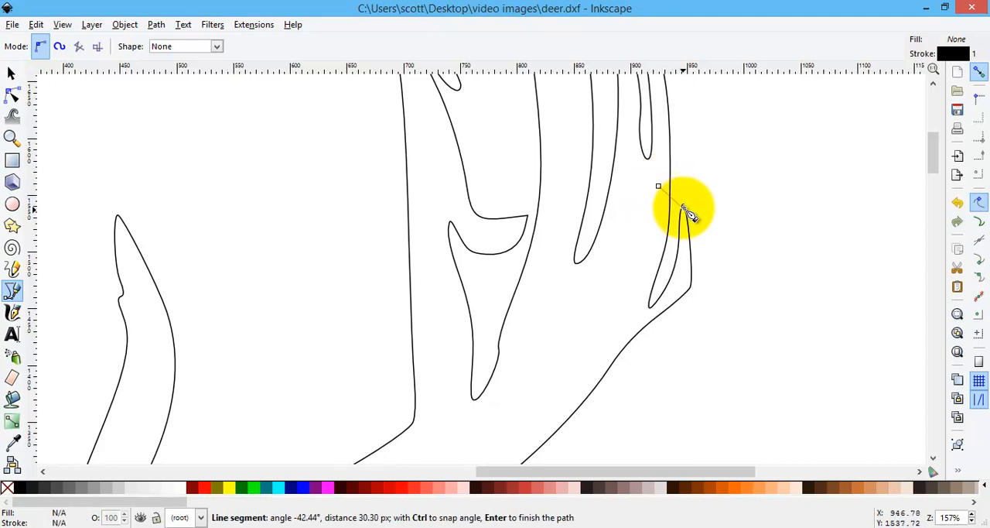
pyautogui.click(683, 206)
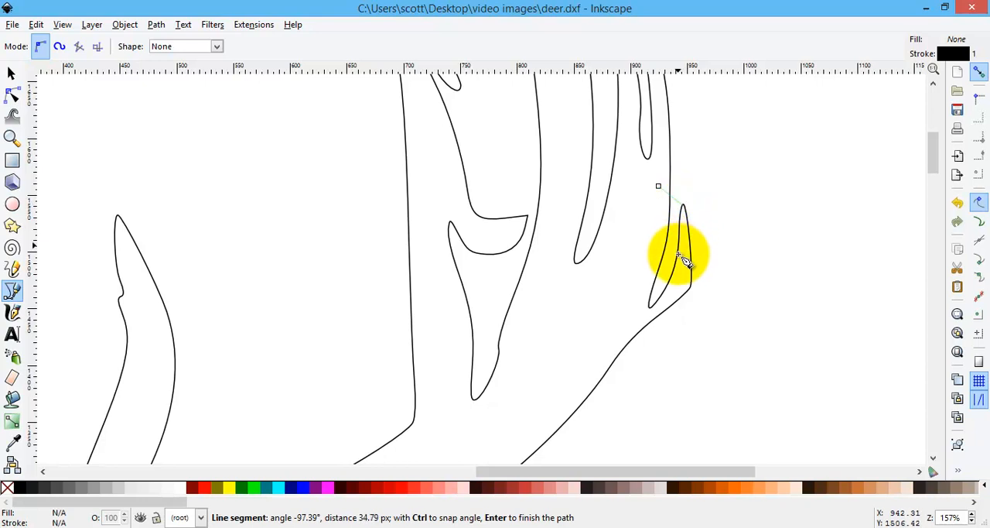
pyautogui.click(684, 284)
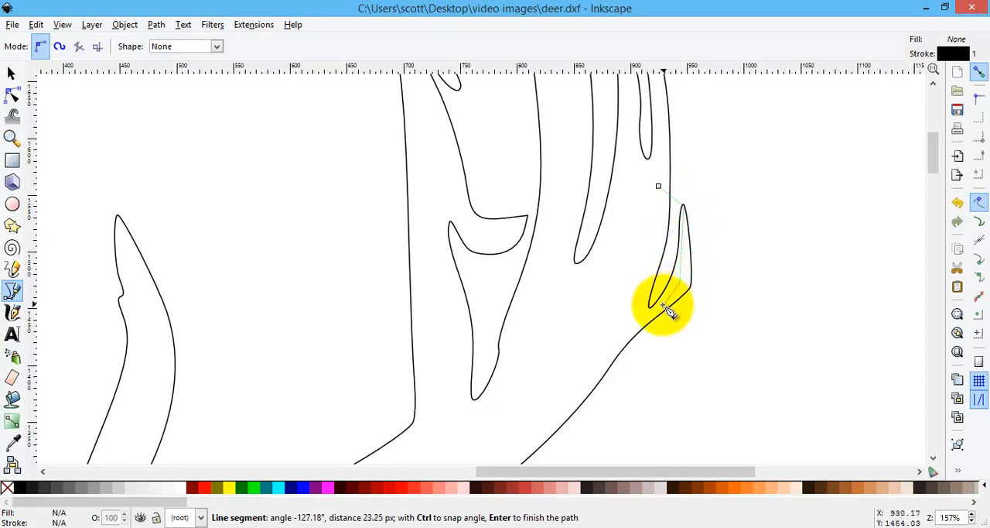
pyautogui.click(663, 305)
pyautogui.click(639, 314)
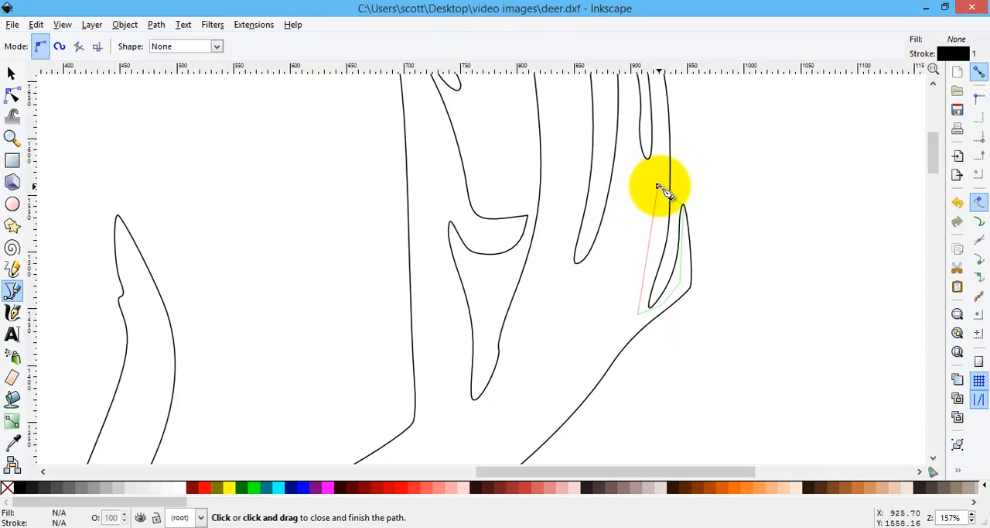
pyautogui.click(658, 187)
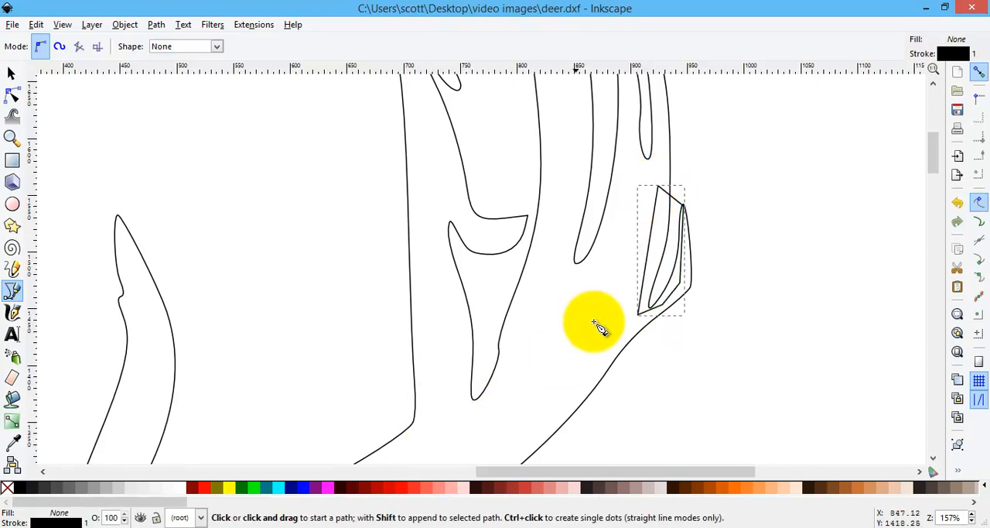
# Step: Select the new bridging shape together with the deer outline and merge them with a Union
pyautogui.click(11, 74)
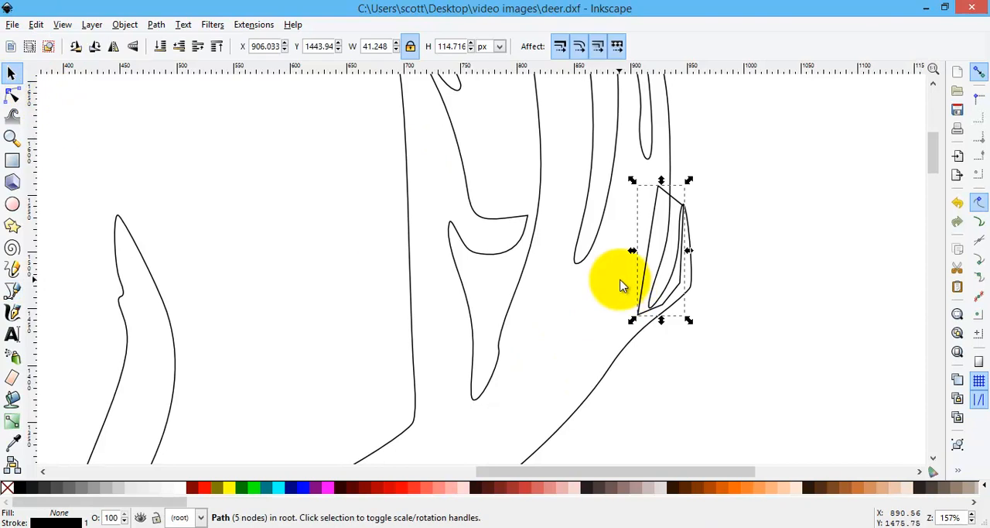
pyautogui.press('shift')
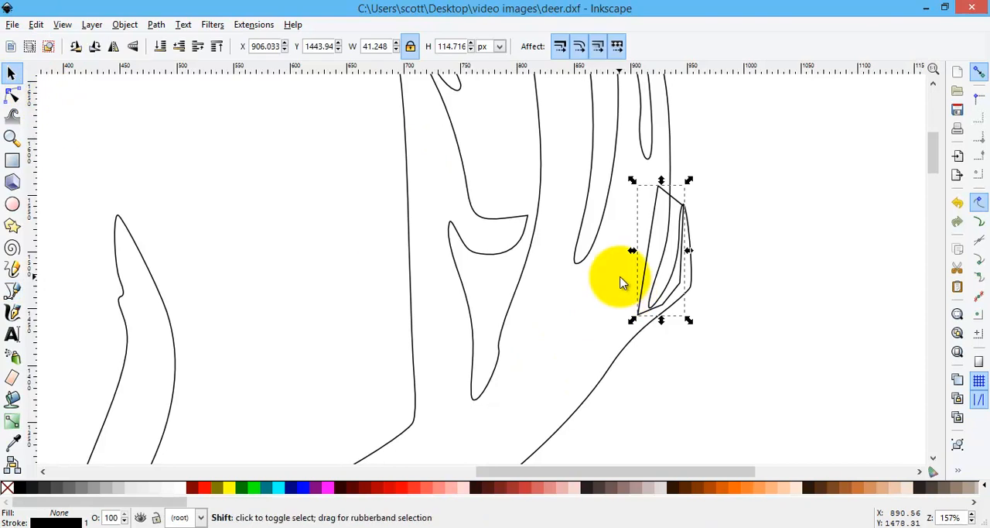
pyautogui.keyDown('shift'); pyautogui.click(589, 255); pyautogui.keyUp('shift')
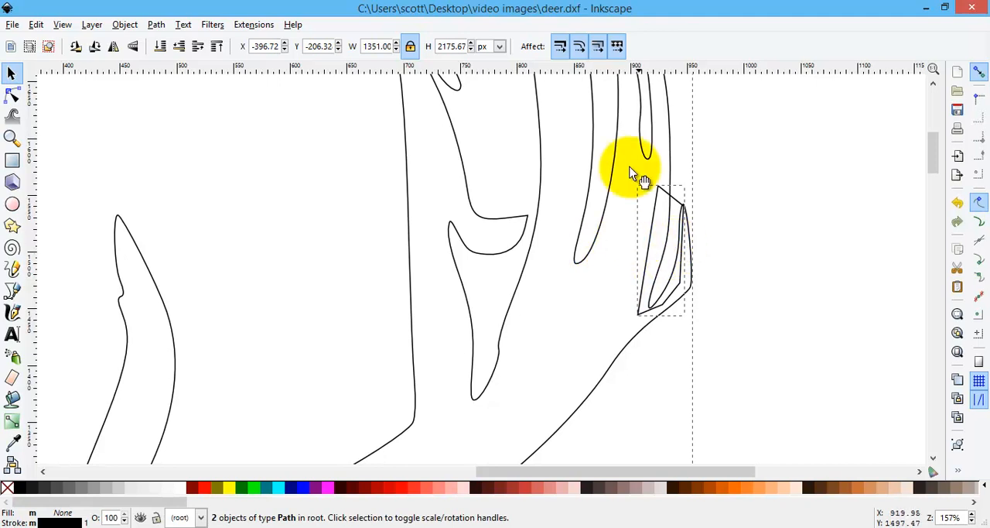
pyautogui.click(157, 26)
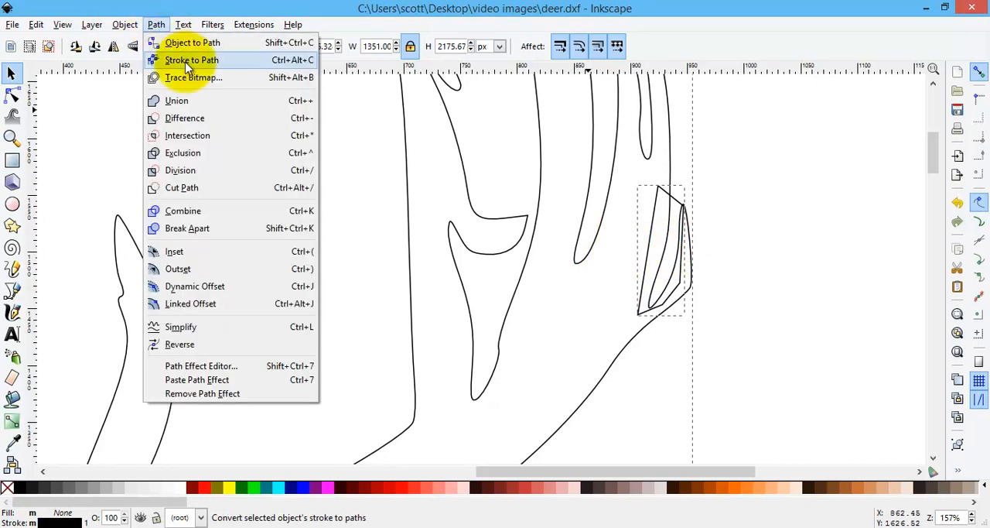
pyautogui.click(183, 101)
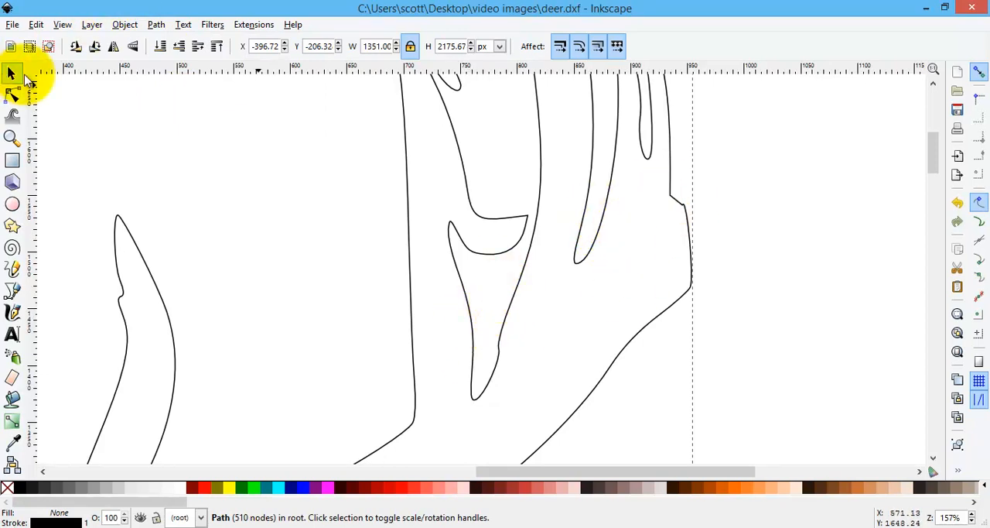
# Step: Pull in the three nodes at the outer end of the right antler's crescent-shaped notch, to about X 779.7, 799.3 and 794.3 px
pyautogui.click(14, 99)
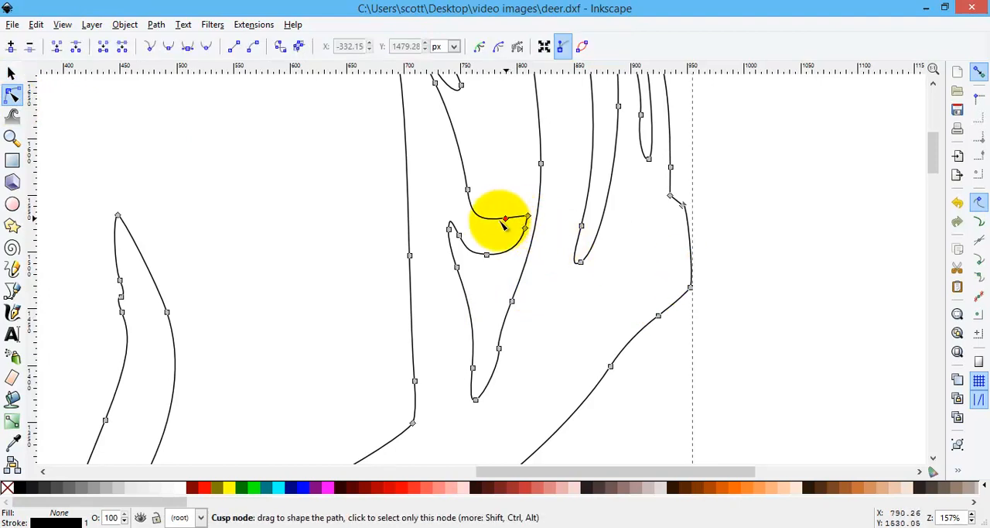
pyautogui.moveTo(499, 223); pyautogui.dragTo(494, 222)
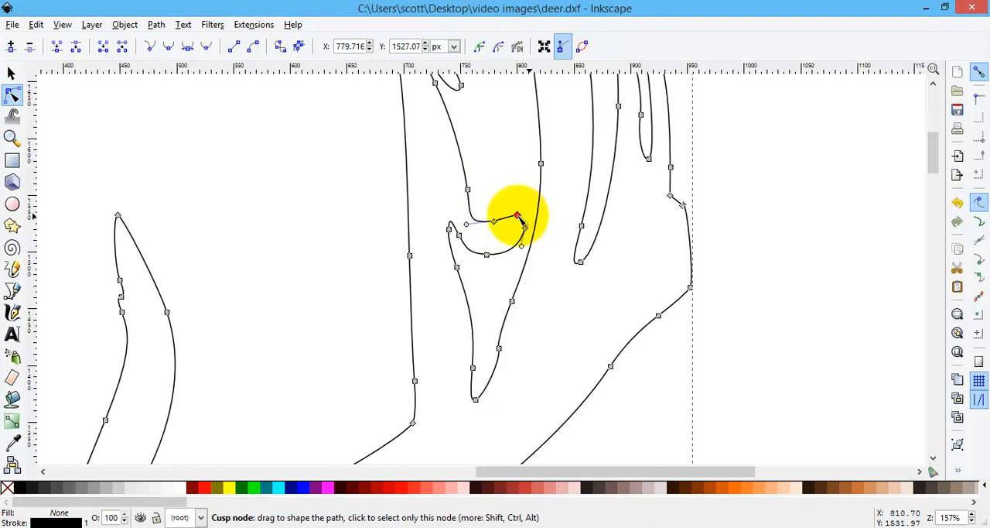
pyautogui.moveTo(518, 216); pyautogui.dragTo(513, 215)
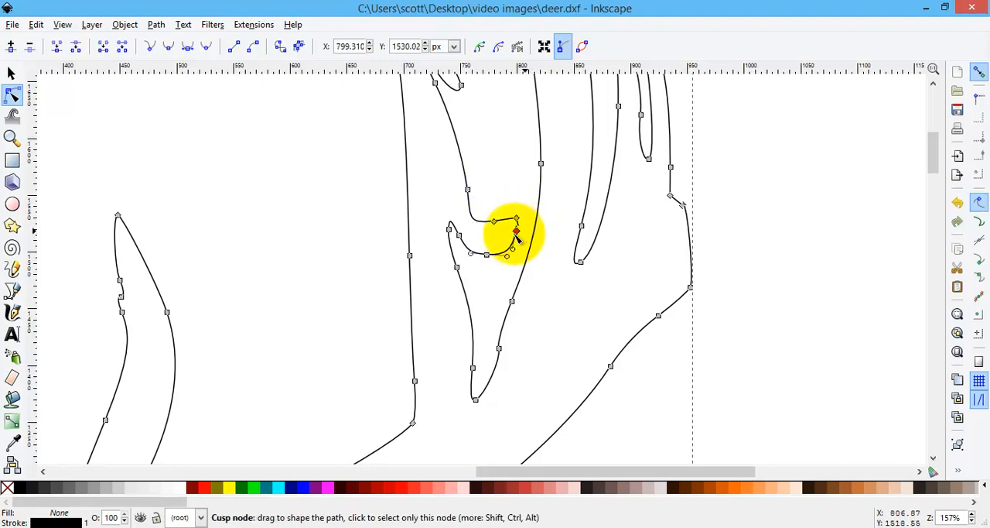
pyautogui.moveTo(511, 235); pyautogui.dragTo(512, 237)
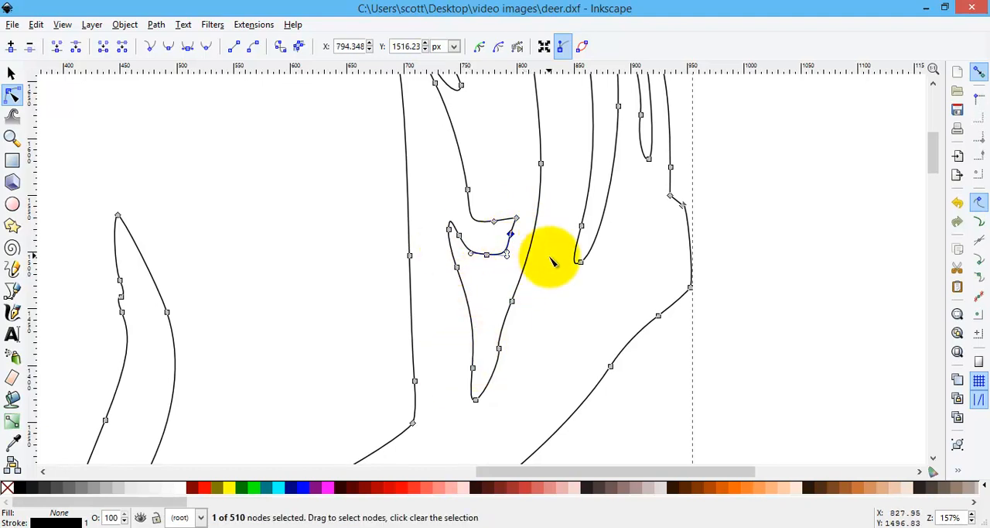
# Step: Delete the two nodes forming the small upward hook on the tine edge above the crescent-shaped notch in the right antler
pyautogui.scroll(3, 550, 259)
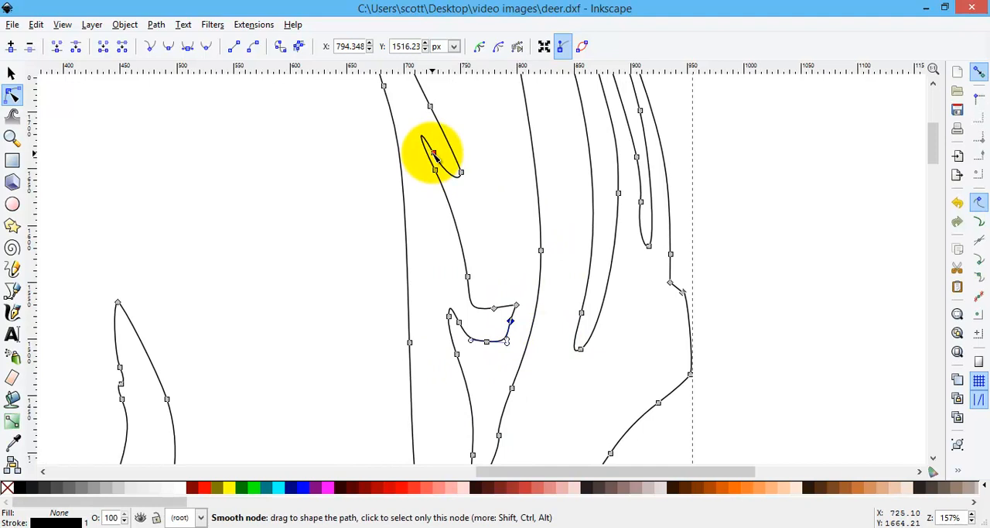
pyautogui.moveTo(439, 158); pyautogui.dragTo(448, 178)
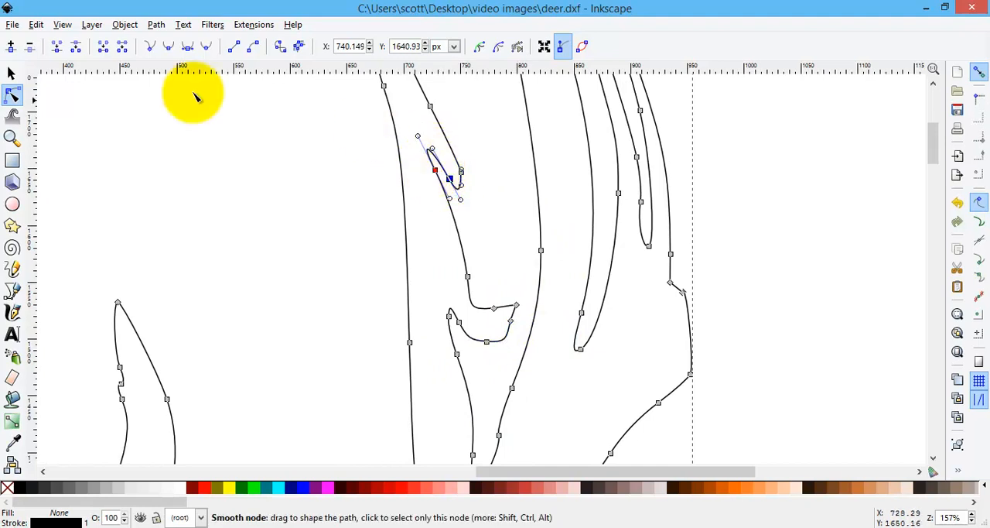
pyautogui.click(29, 51)
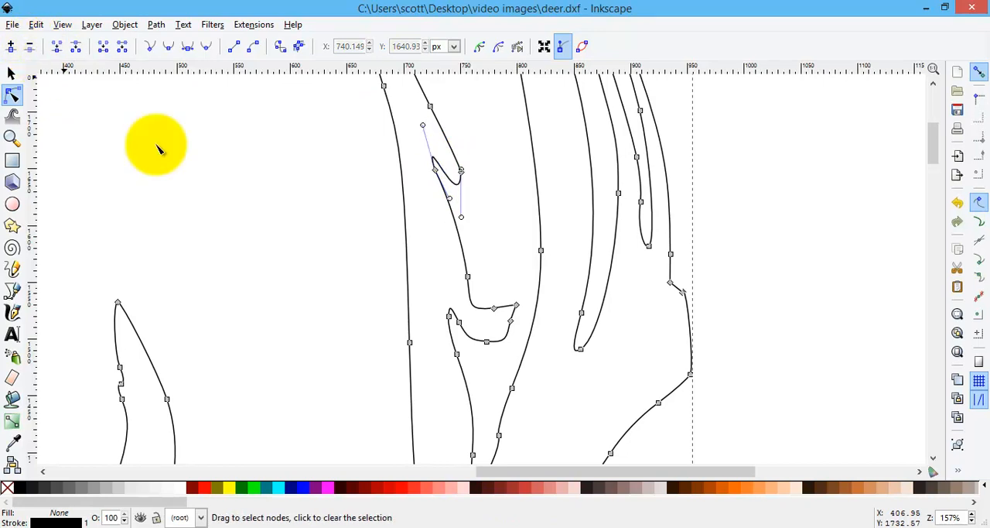
pyautogui.click(434, 169)
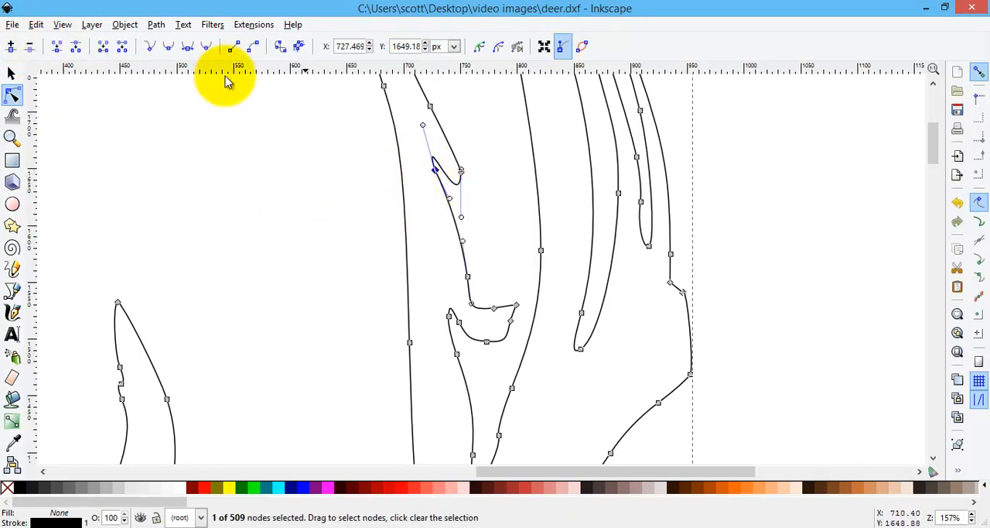
pyautogui.click(30, 51)
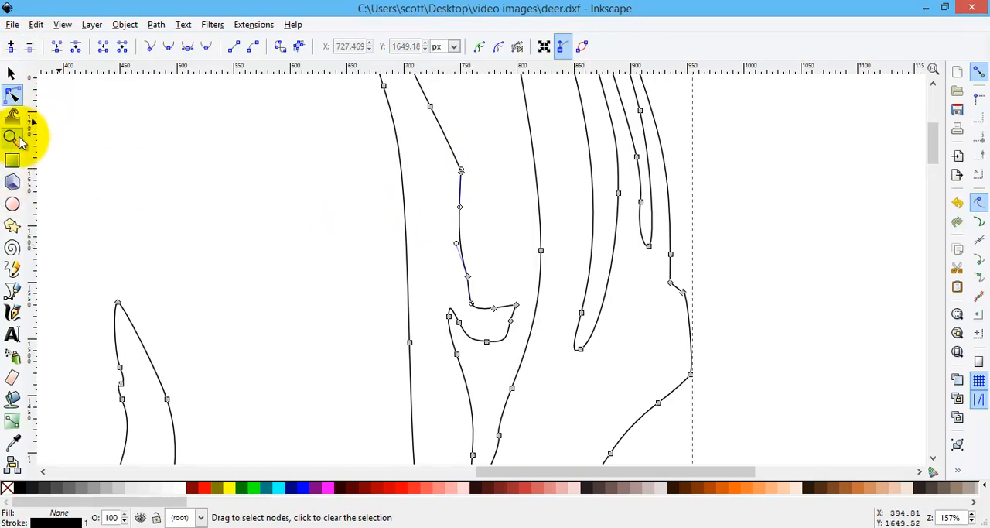
pyautogui.click(12, 137)
pyautogui.click(30, 48)
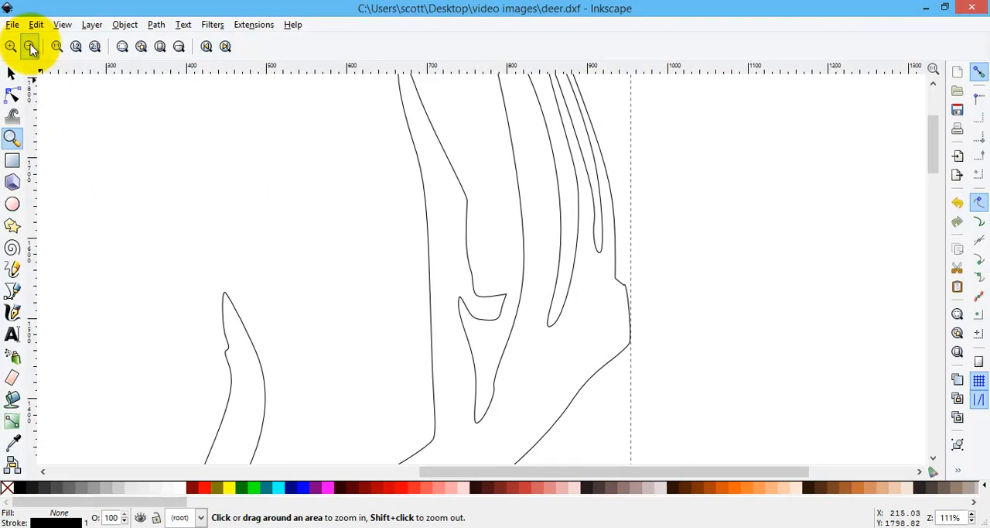
# Step: Draw a closed four-node Bezier shape about 64 × 251 px across the gap between the deer's neck line and the start of its back
pyautogui.click(30, 48)
pyautogui.click(30, 48)
pyautogui.click(30, 48)
pyautogui.click(31, 48)
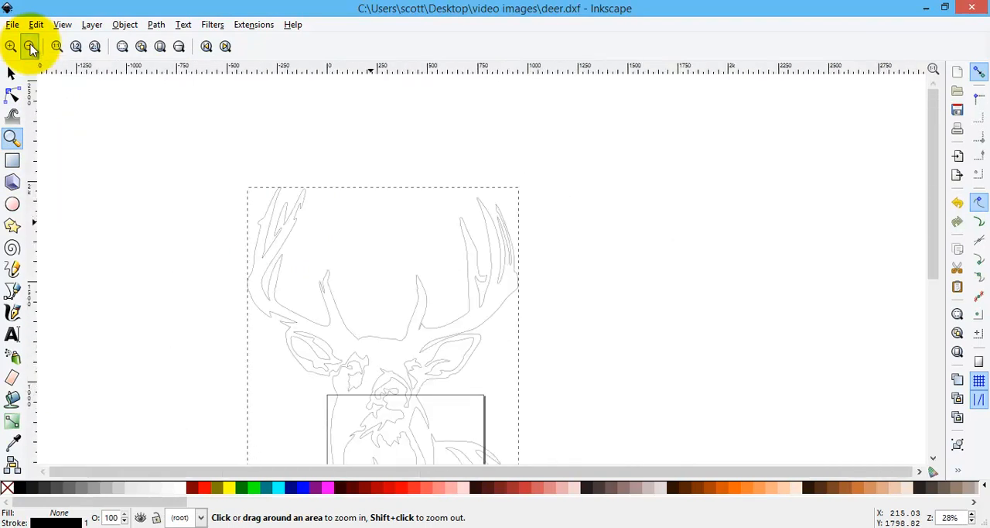
pyautogui.scroll(-3, 365, 309)
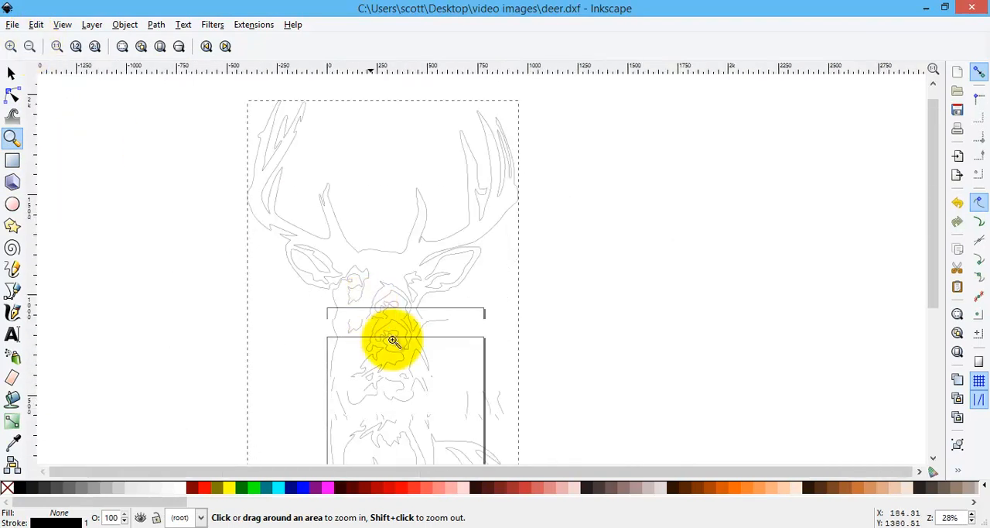
pyautogui.scroll(-2, 457, 408)
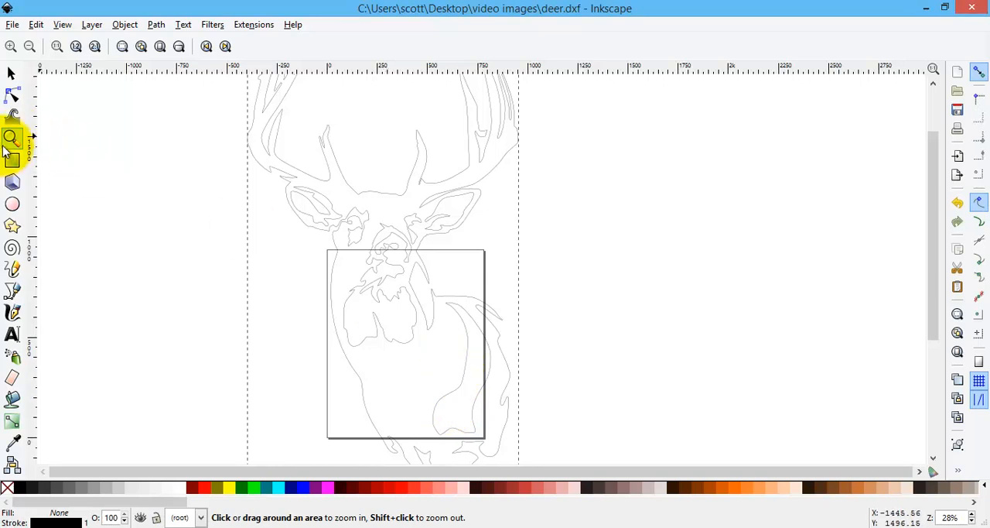
pyautogui.click(30, 47)
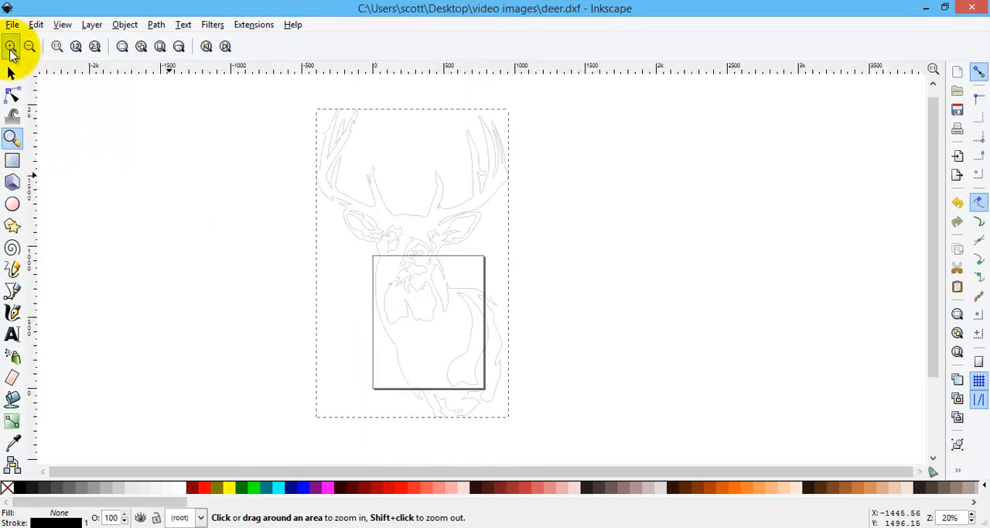
pyautogui.click(445, 282)
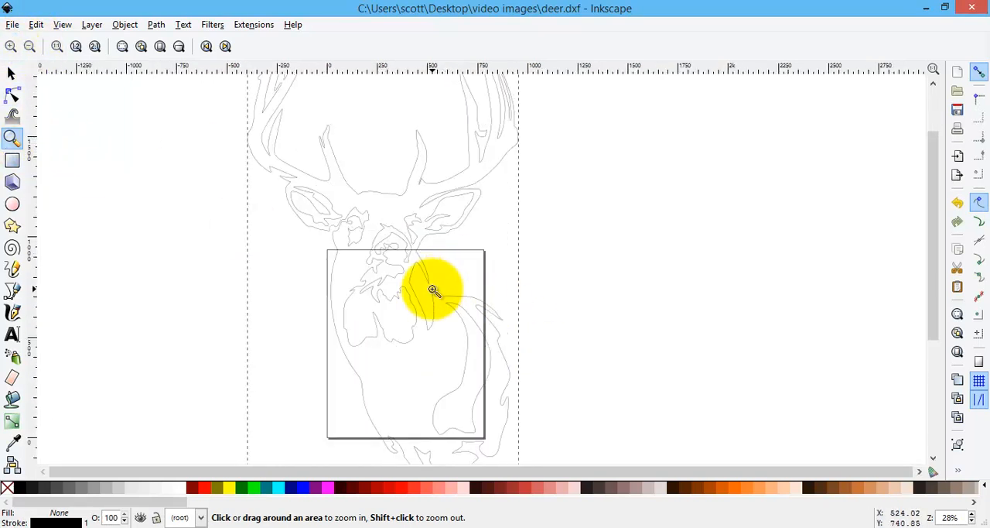
pyautogui.click(434, 289)
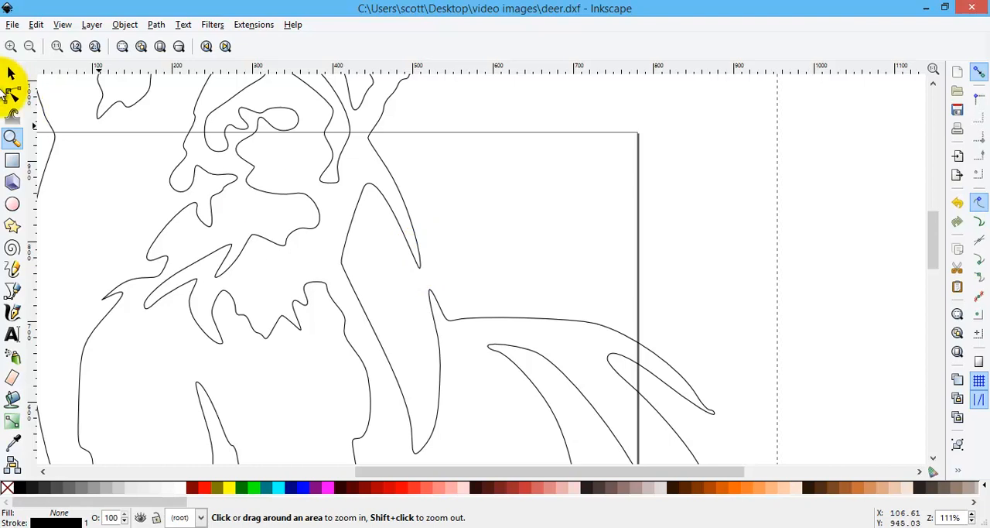
pyautogui.click(11, 291)
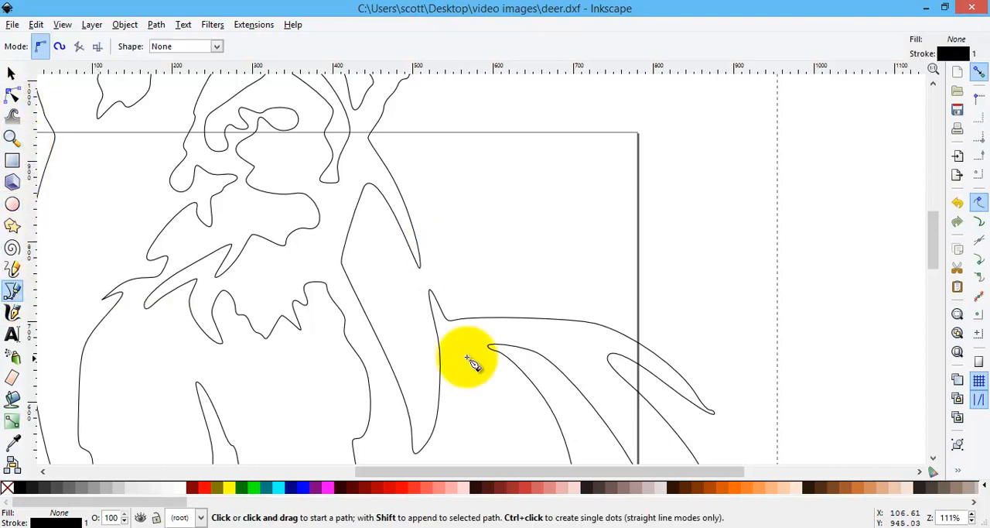
pyautogui.click(400, 228)
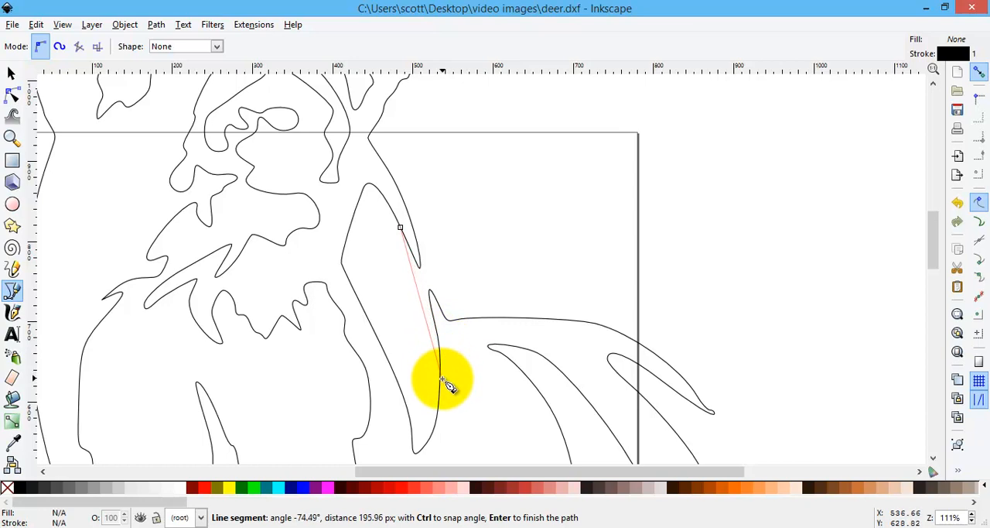
pyautogui.moveTo(441, 382); pyautogui.dragTo(441, 446)
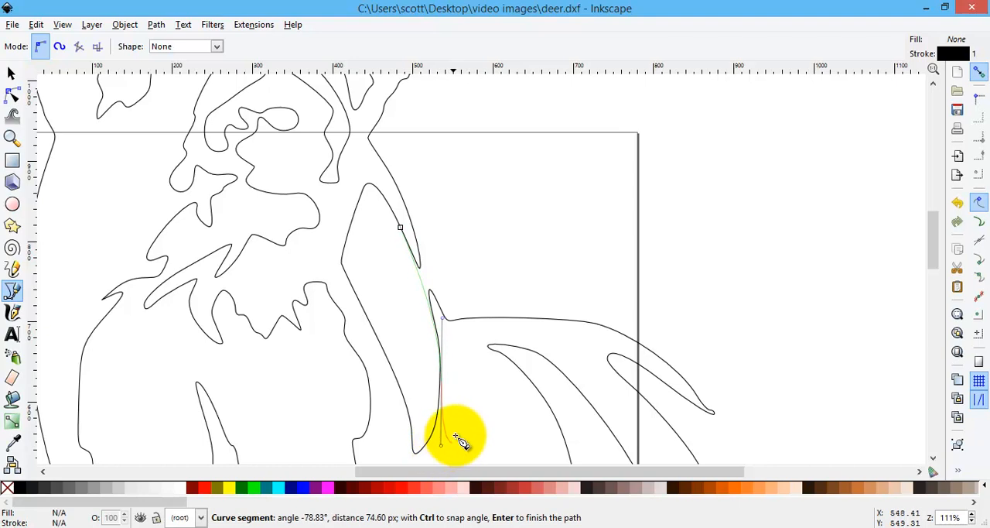
pyautogui.click(451, 351)
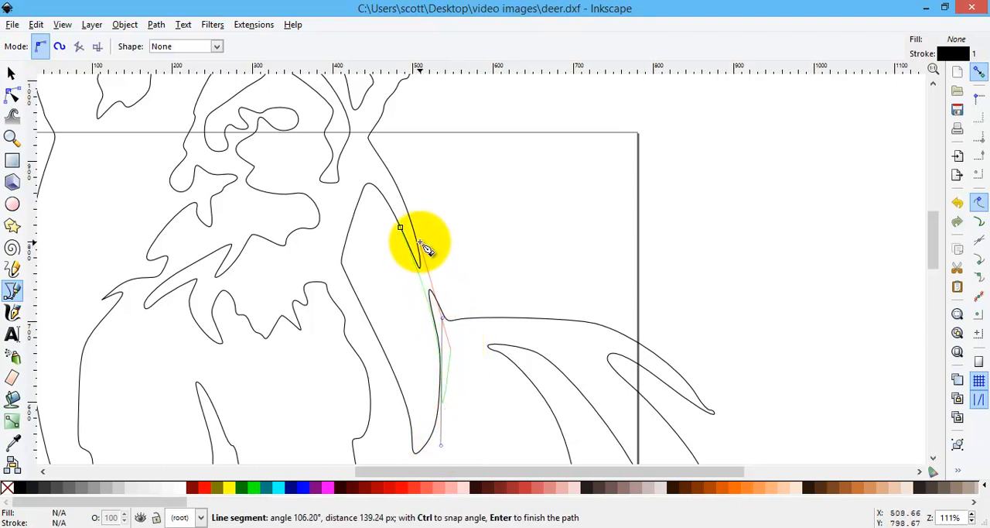
pyautogui.click(404, 204)
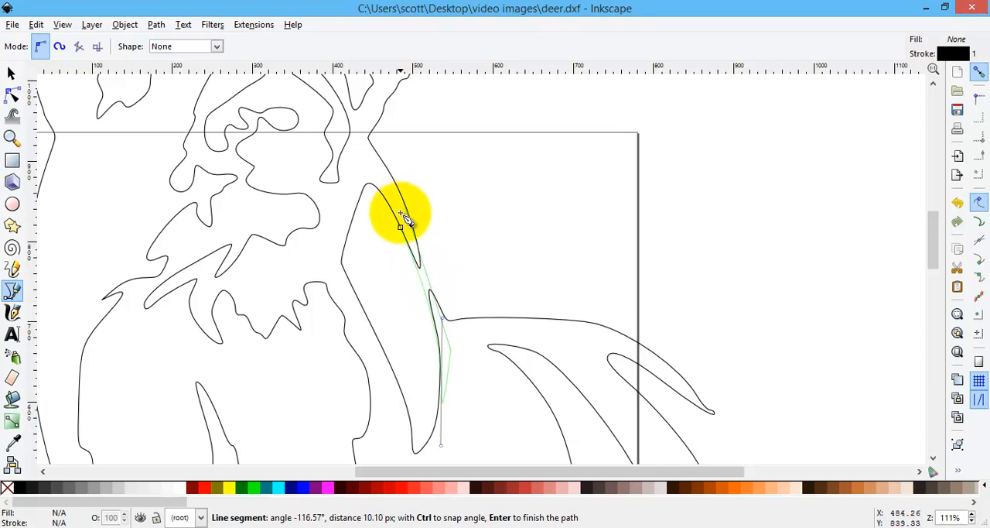
pyautogui.click(404, 229)
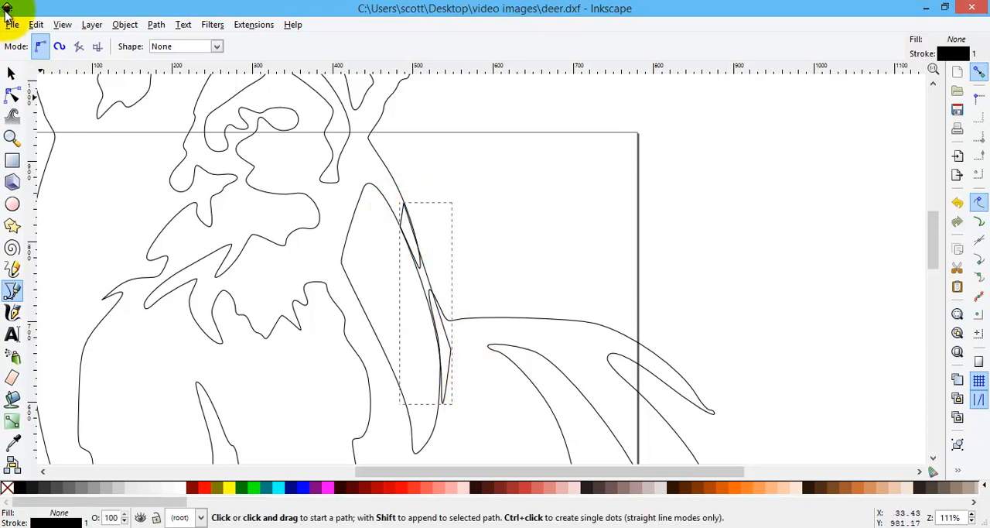
# Step: Select the new neck bridging shape together with the deer outline and merge them with a Union
pyautogui.click(12, 73)
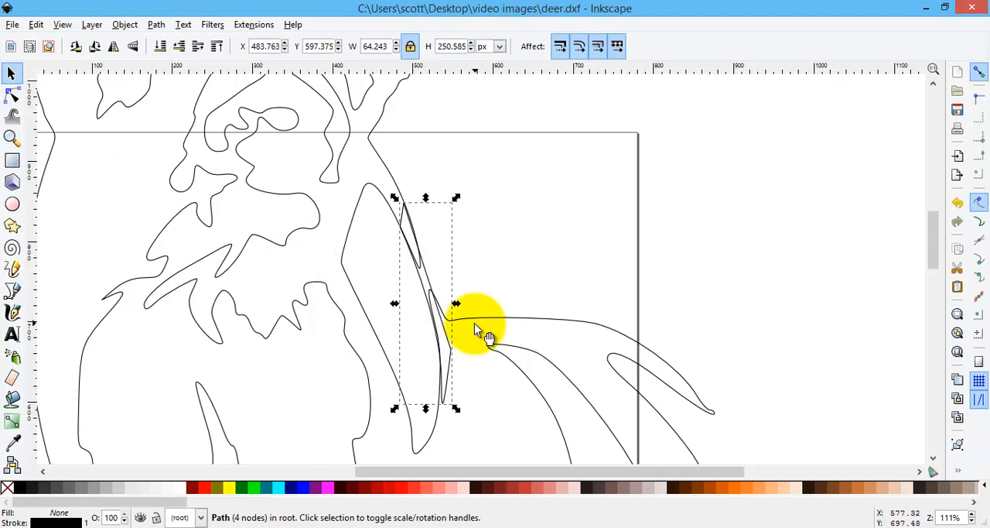
pyautogui.keyDown('shift'); pyautogui.click(533, 316); pyautogui.keyUp('shift')
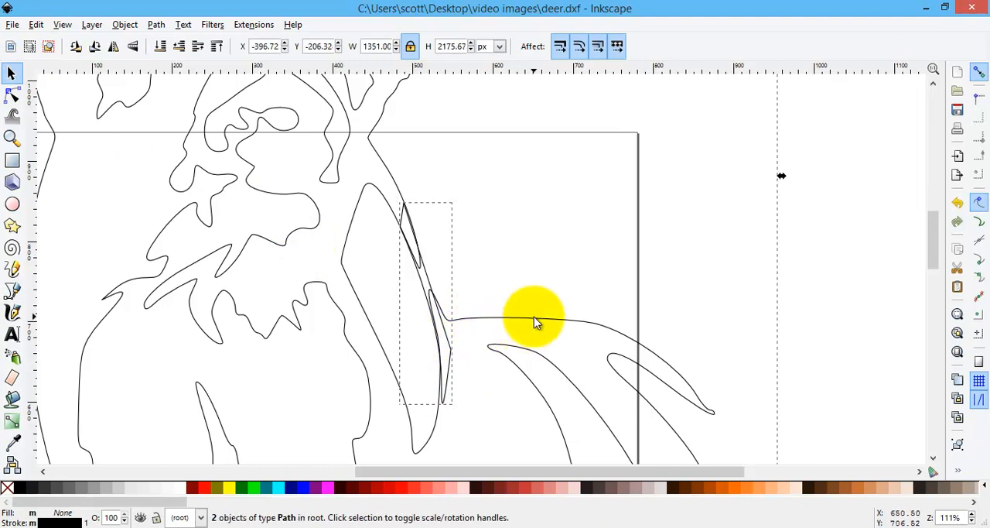
pyautogui.click(156, 25)
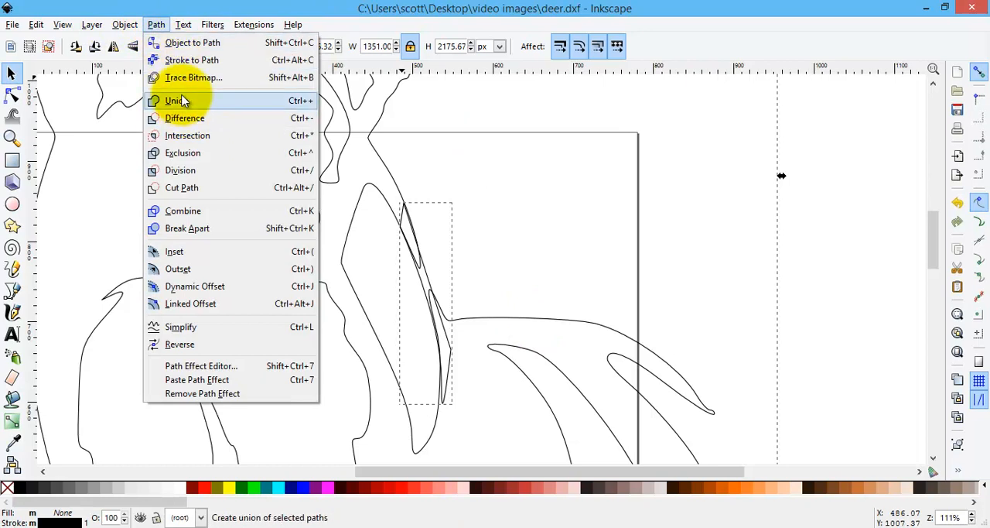
pyautogui.click(184, 102)
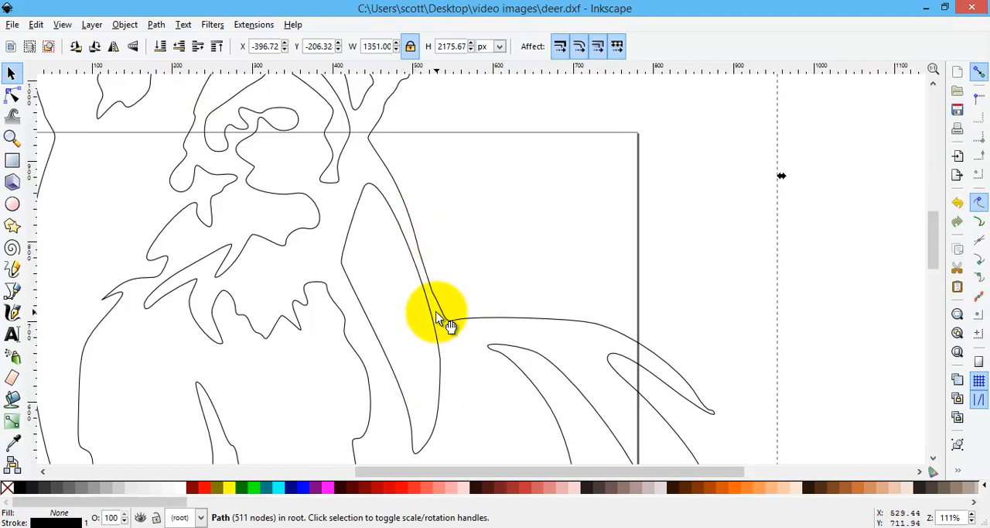
# Step: Inspect the joined neck, the face and the lower body of the deer outline for remaining gaps
pyautogui.scroll(-5, 438, 317)
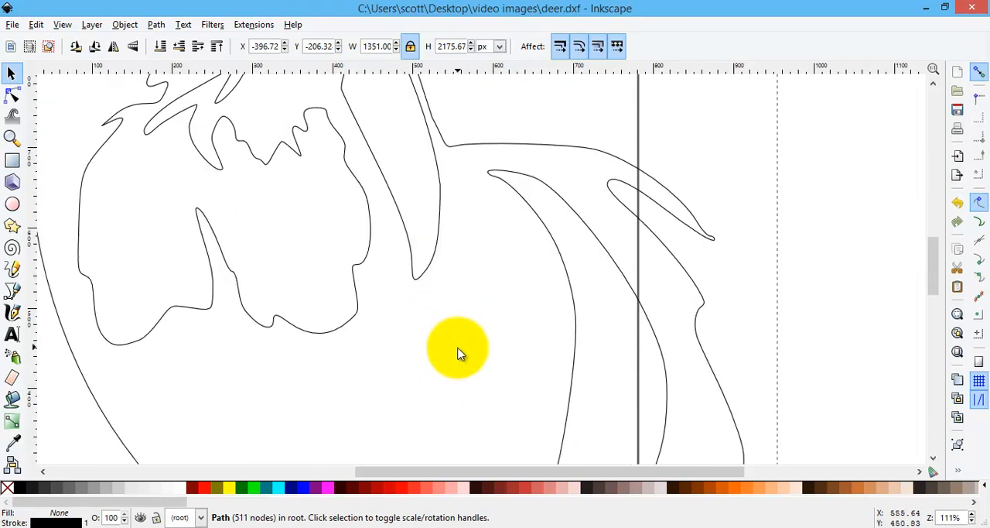
pyautogui.scroll(6, 475, 331)
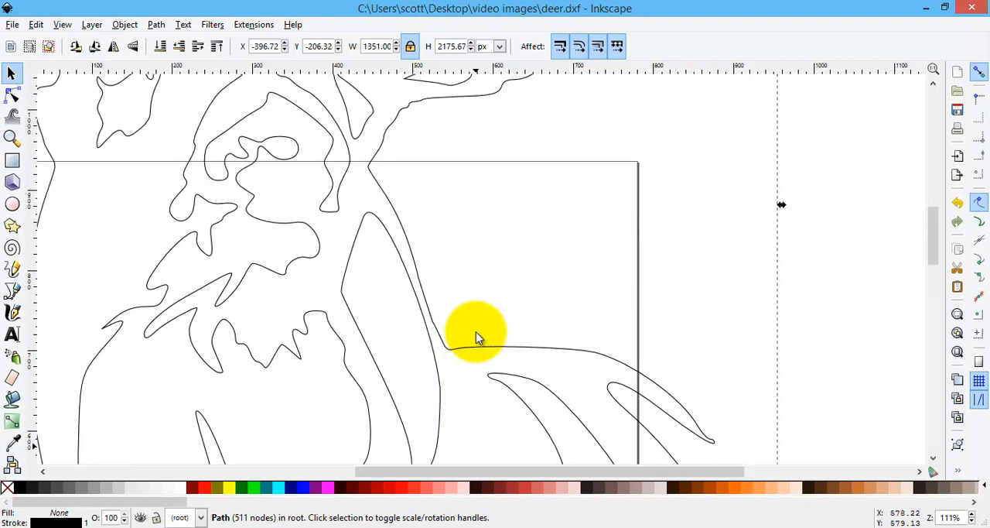
pyautogui.scroll(3, 477, 334)
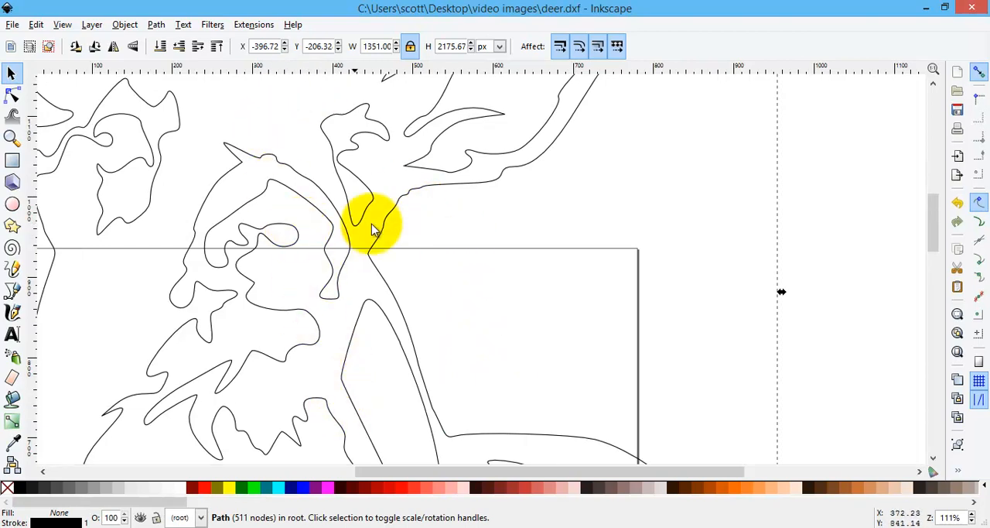
pyautogui.click(12, 137)
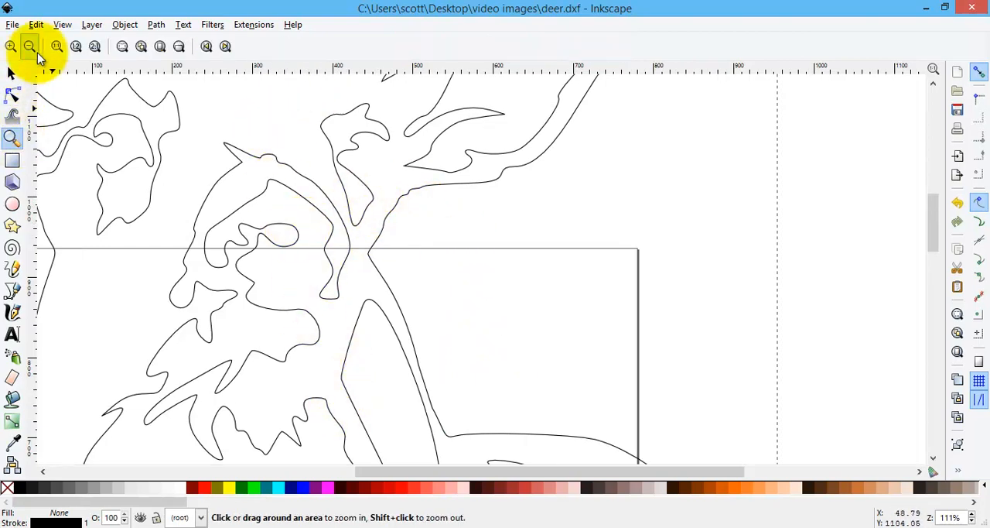
pyautogui.click(29, 48)
pyautogui.click(29, 48)
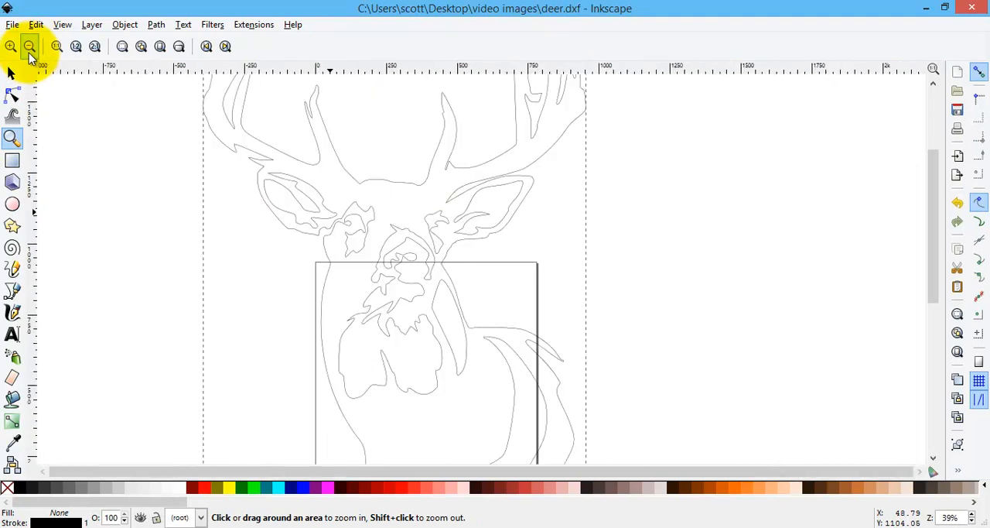
pyautogui.click(29, 52)
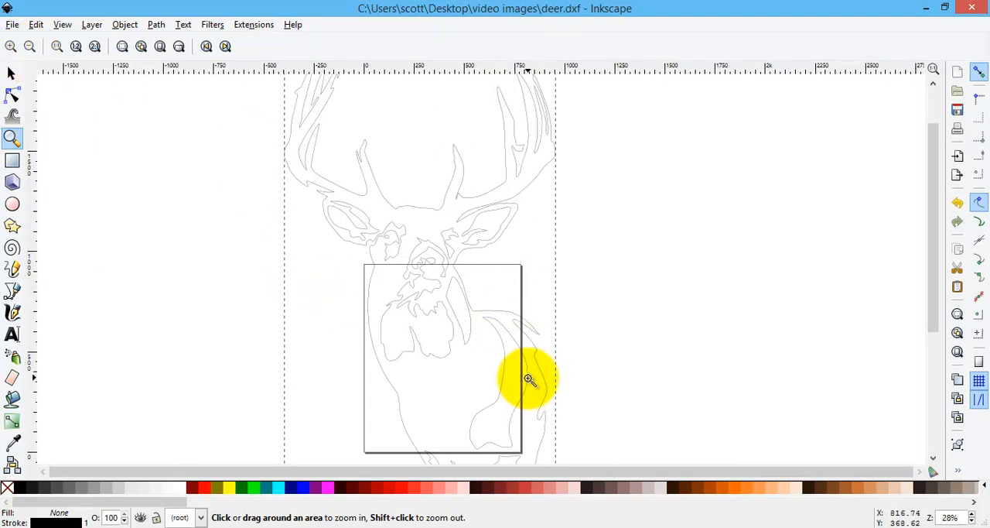
pyautogui.scroll(-4, 530, 379)
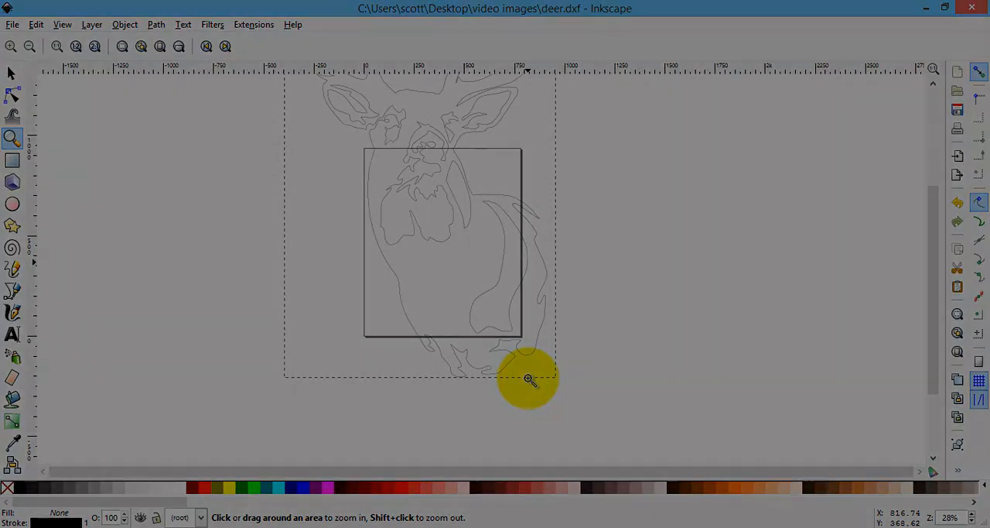